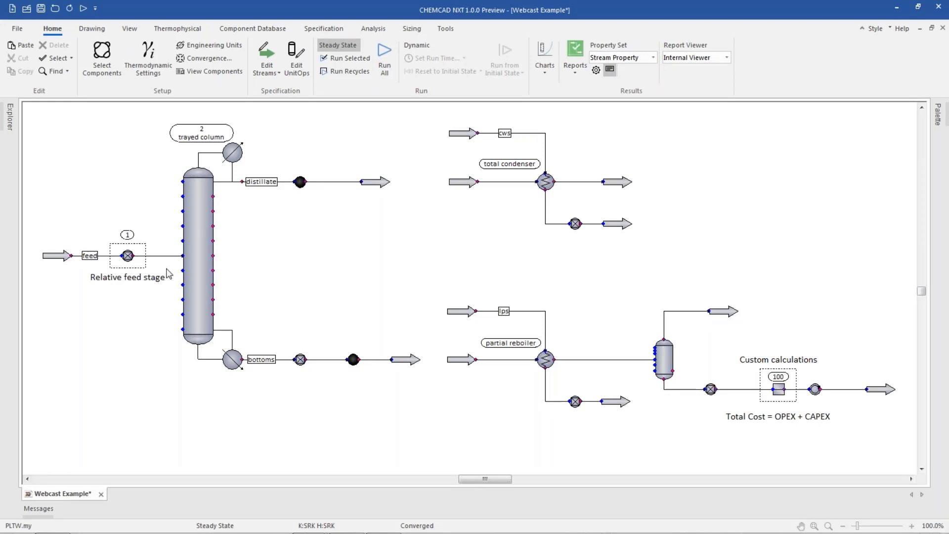
# Review the general settings of the relative feed stage controller on the column feed.
pyautogui.doubleClick(130, 257)
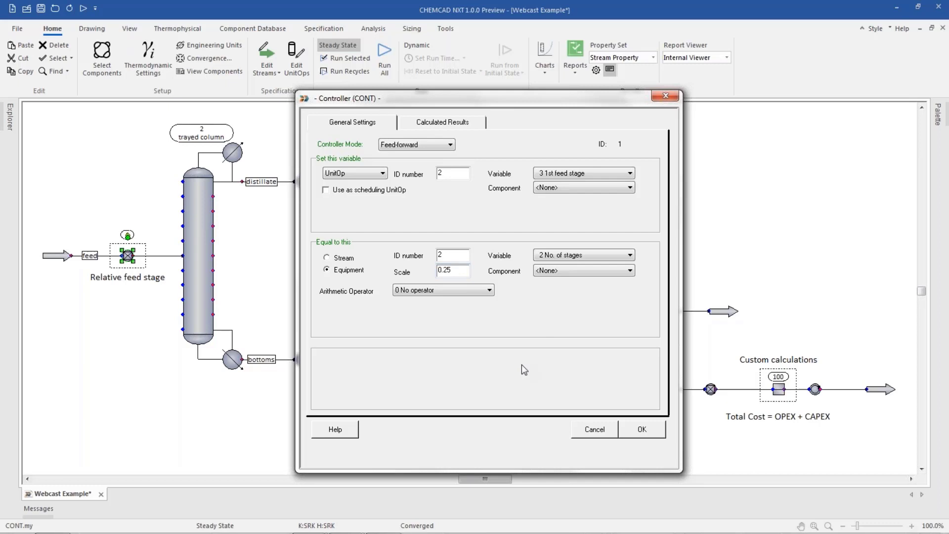
pyautogui.click(643, 429)
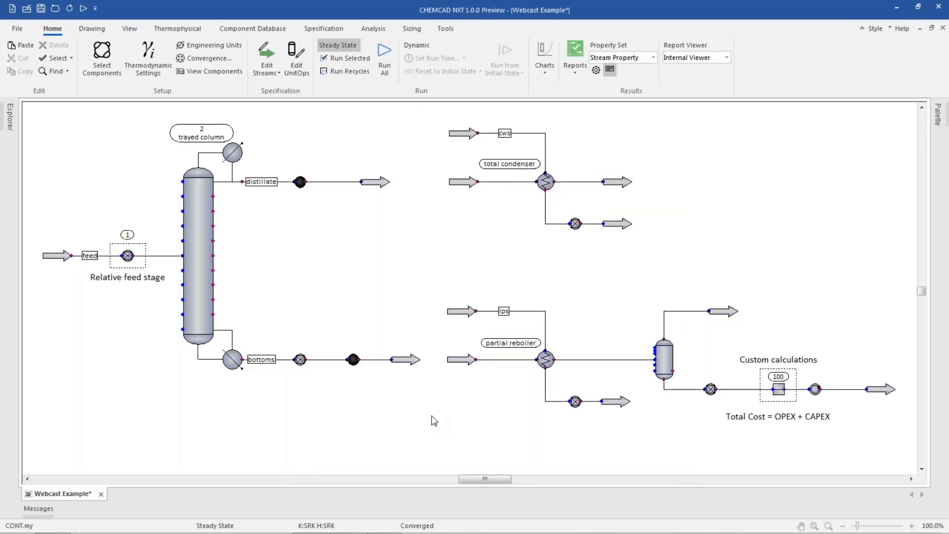
# Create a new sensitivity analysis named "test" and accept it with its adjusting and recording variables left blank.
pyautogui.click(373, 29)
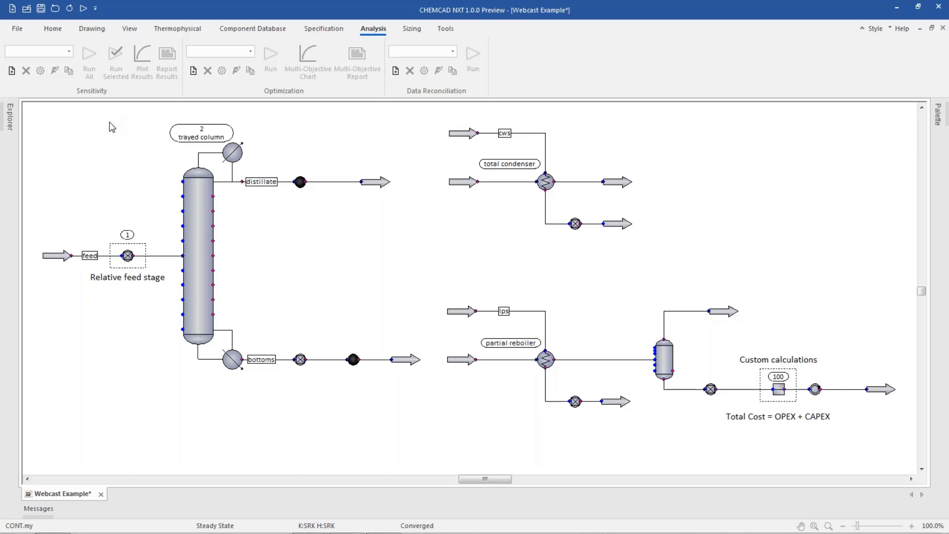
pyautogui.click(11, 71)
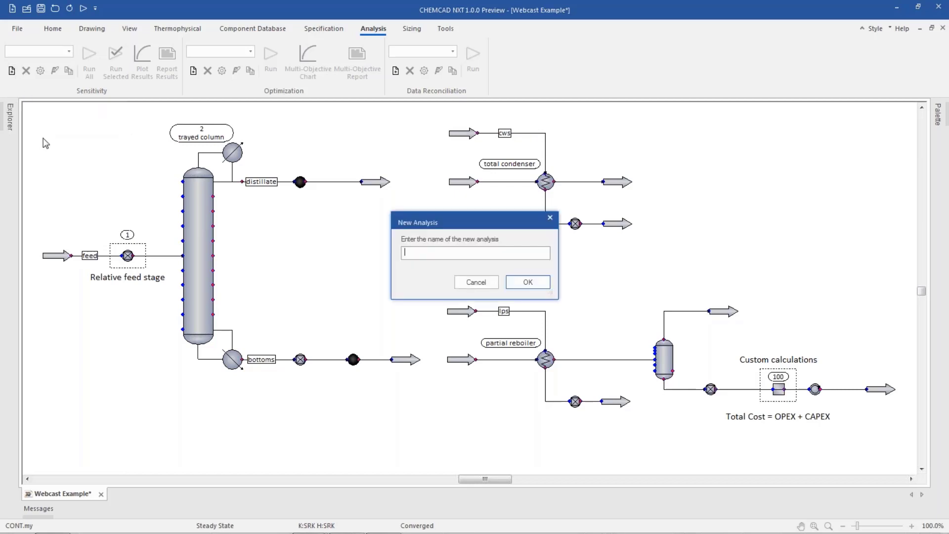
pyautogui.write('test')
pyautogui.click(508, 284)
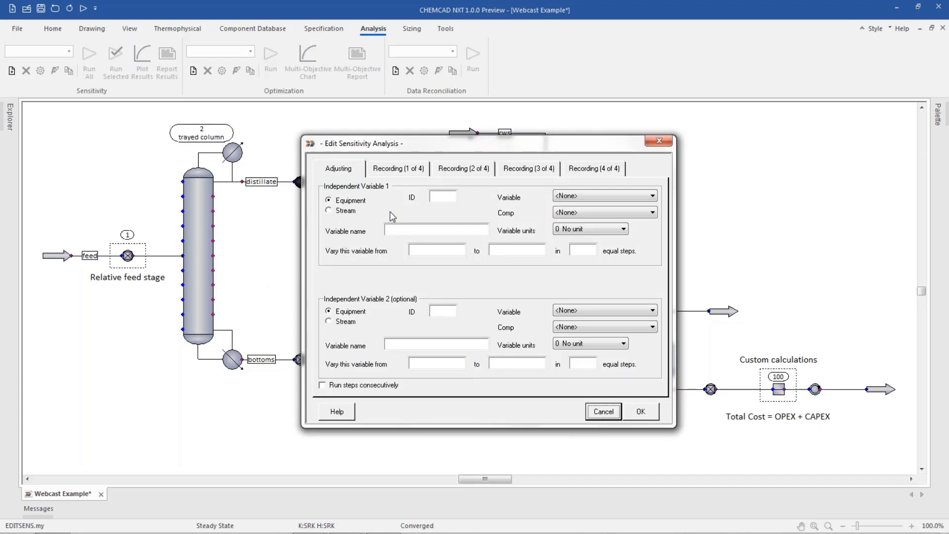
pyautogui.click(402, 167)
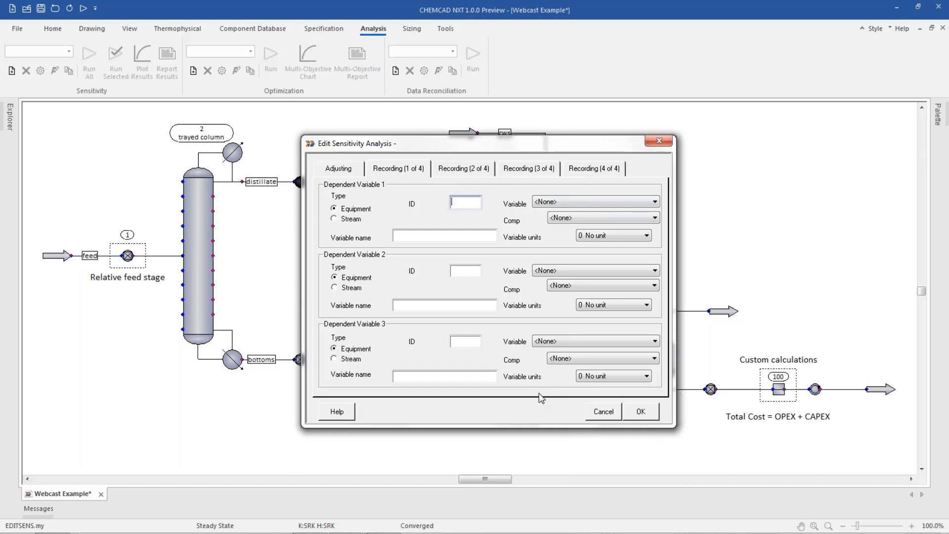
pyautogui.click(641, 412)
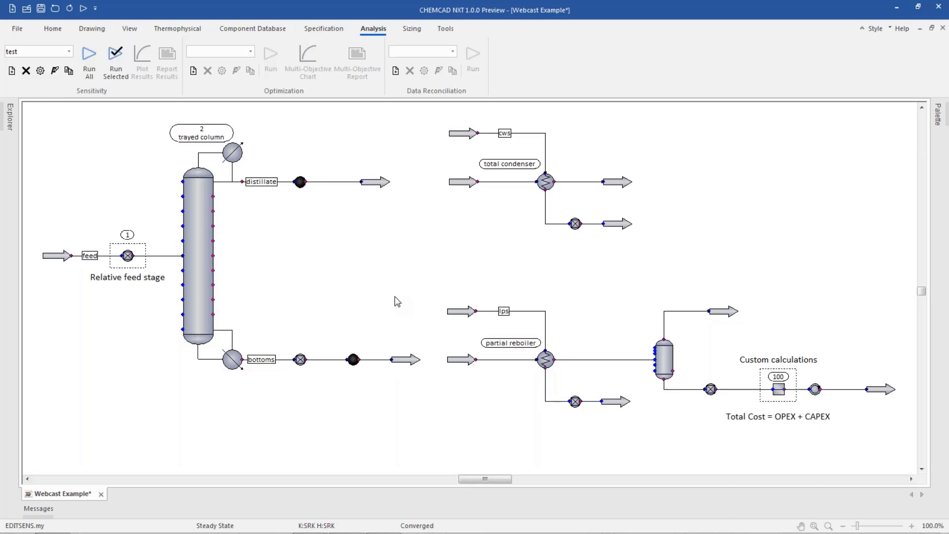
# Select the Vary F sensitivity analysis and review its adjusted and recorded variables.
pyautogui.click(65, 54)
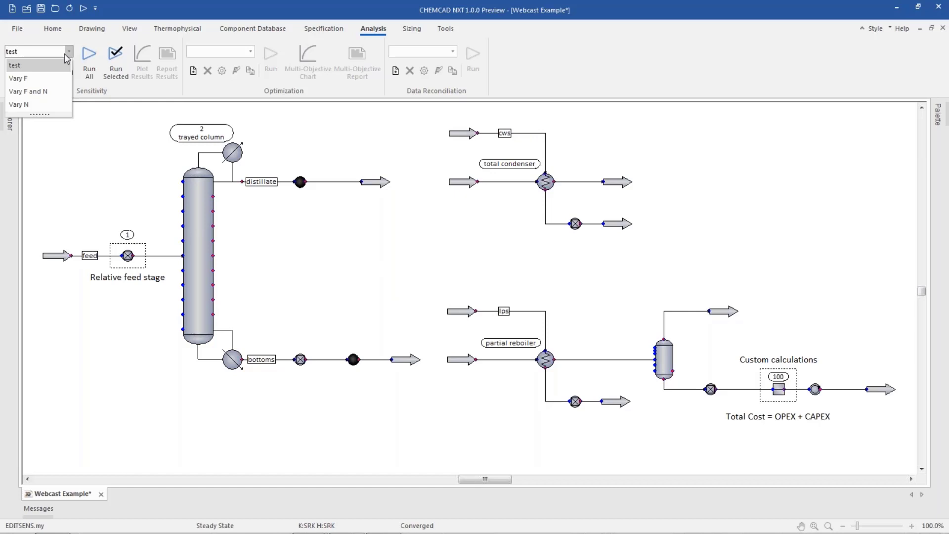
pyautogui.click(66, 79)
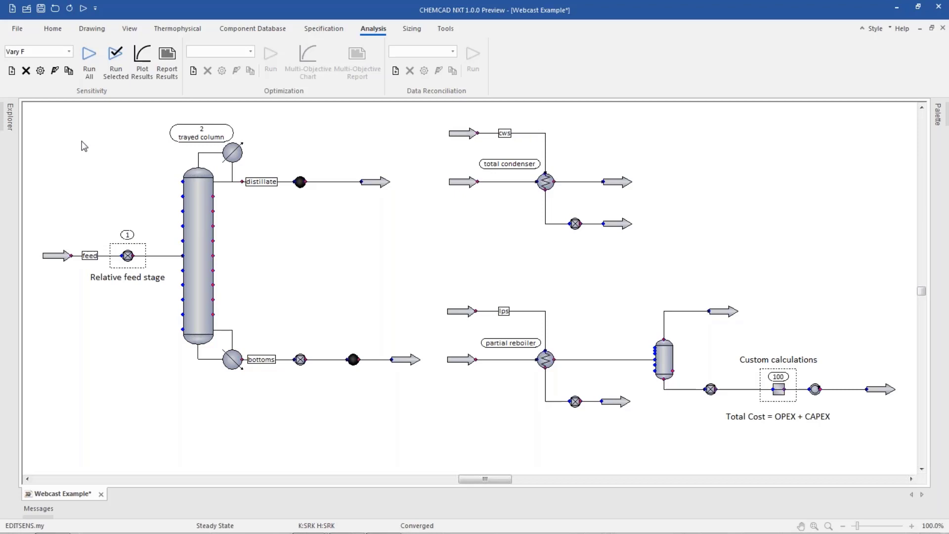
pyautogui.click(40, 71)
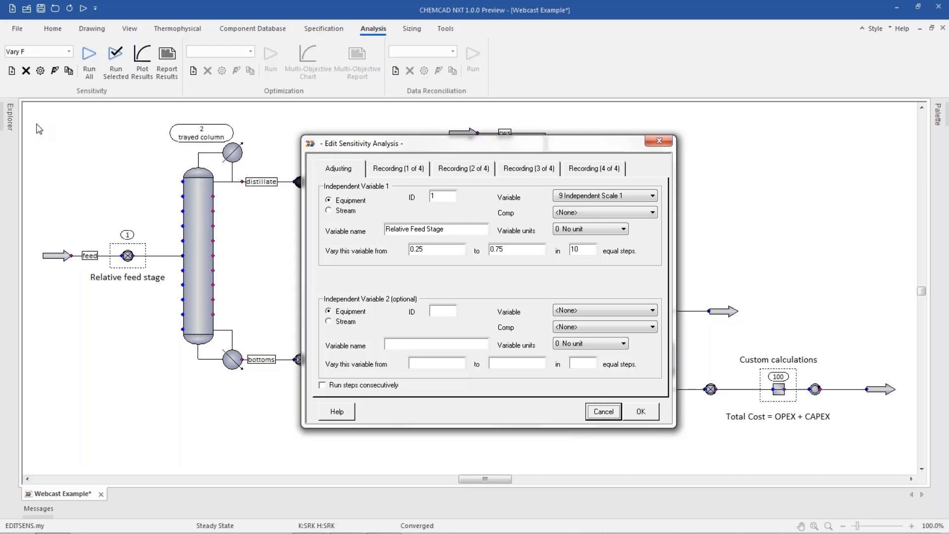
pyautogui.click(406, 169)
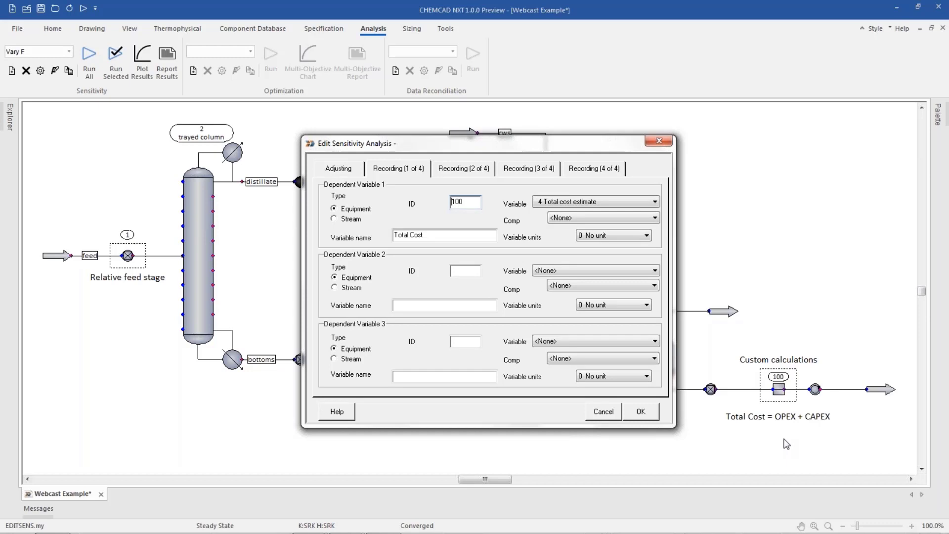
pyautogui.click(641, 412)
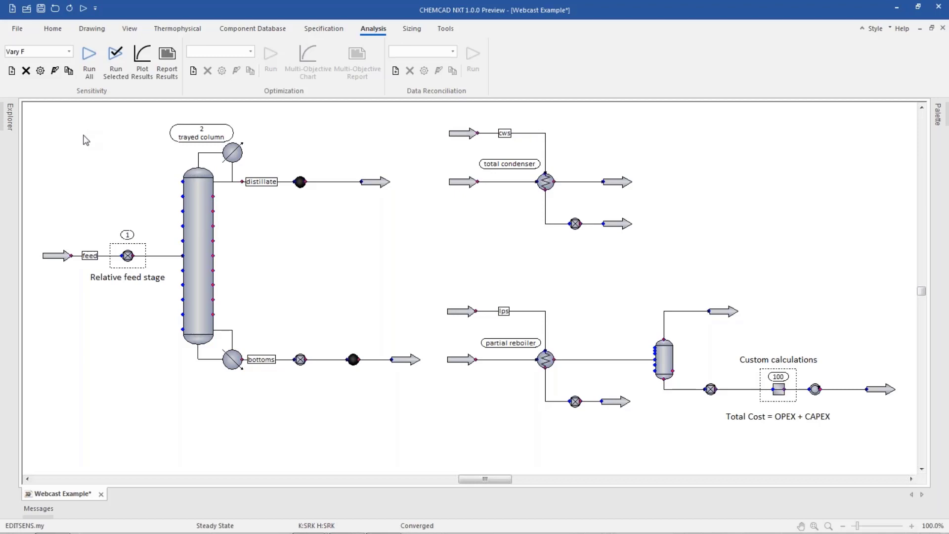
# Plot the Vary F results as a line chart of Total Cost against Relative Feed Stage, inspect the minimum point, and close the chart and report.
pyautogui.click(144, 74)
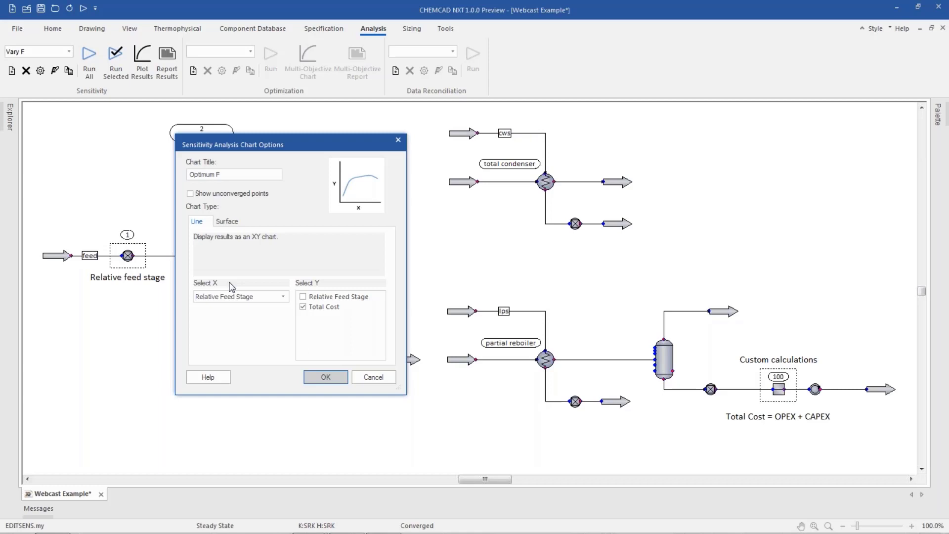
pyautogui.click(325, 376)
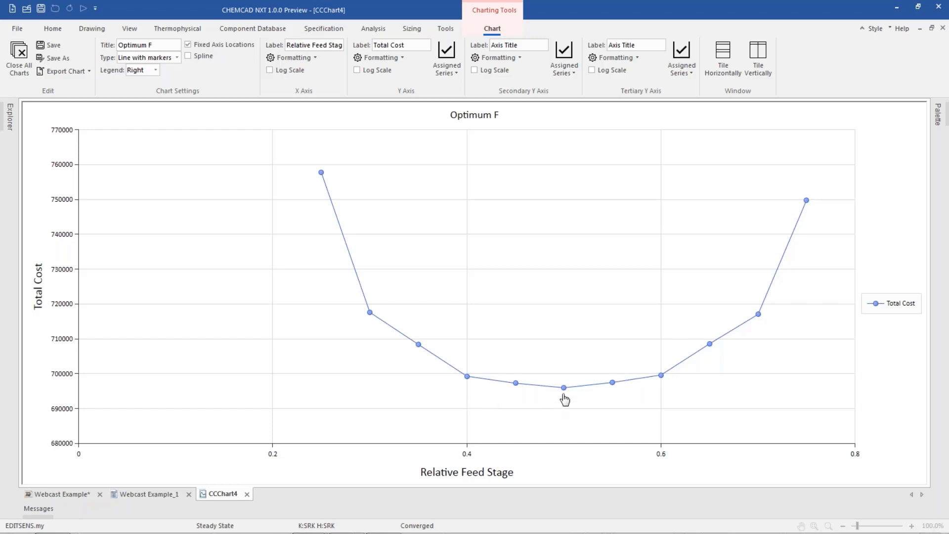
pyautogui.moveTo(566, 392)
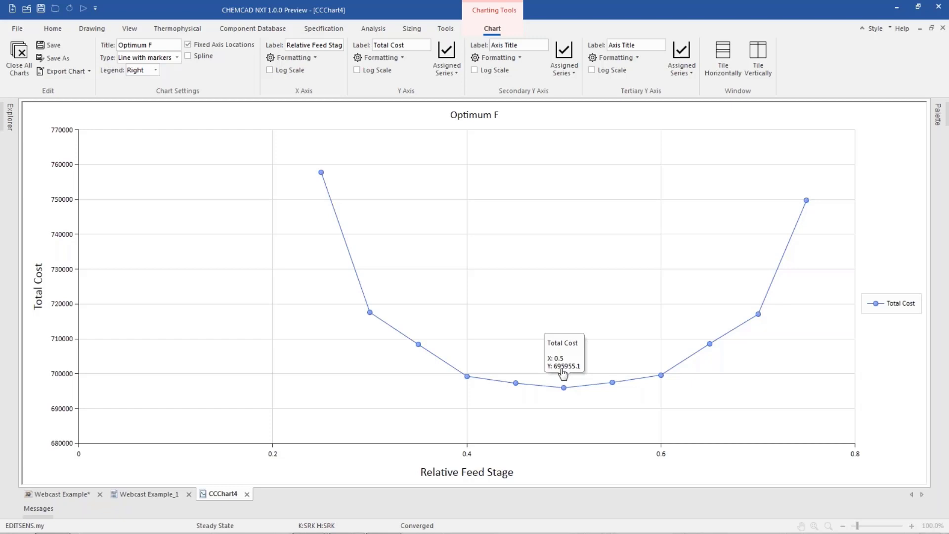
pyautogui.click(19, 55)
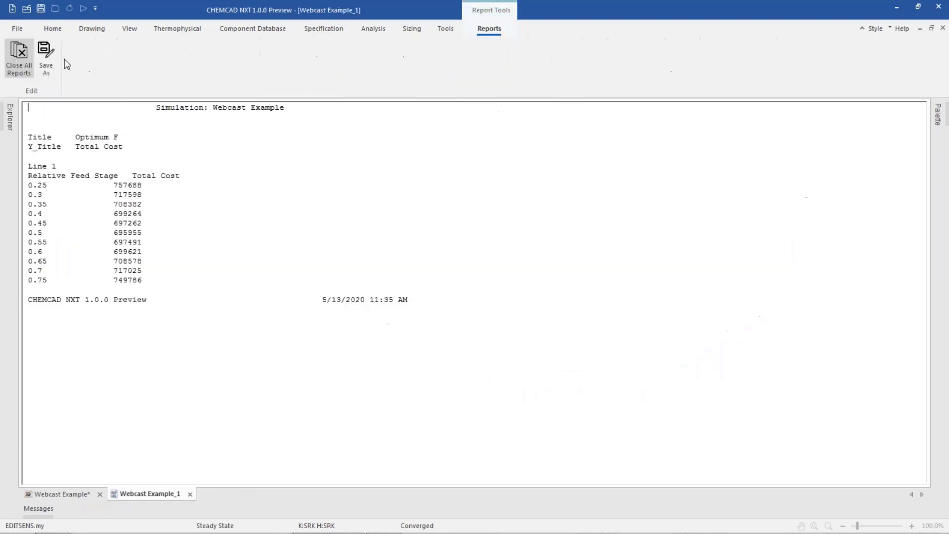
pyautogui.click(18, 55)
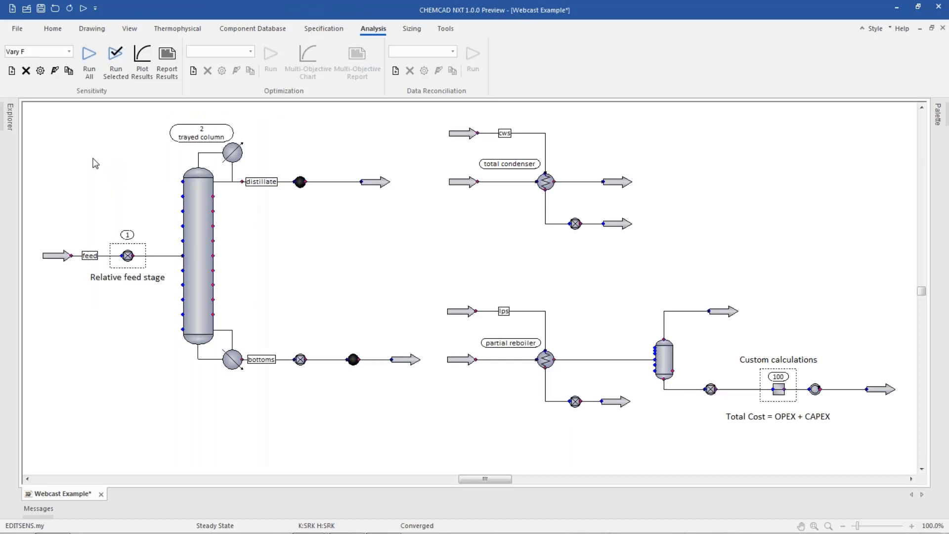
# Set the relative feed stage controller's scale to 0.5 and run the entire flowsheet.
pyautogui.doubleClick(128, 256)
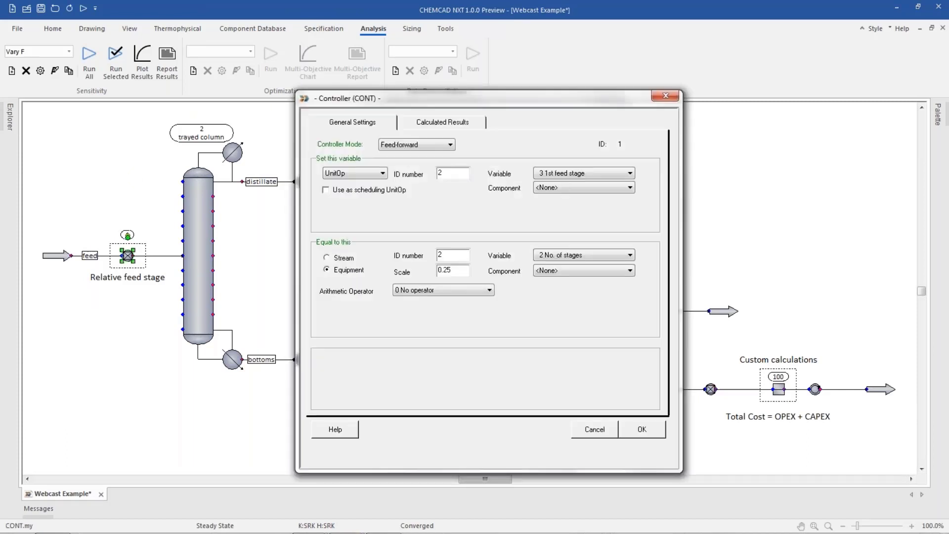
pyautogui.click(451, 270)
pyautogui.press('BackSpace')
pyautogui.press('BackSpace')
pyautogui.write('5')
pyautogui.click(654, 429)
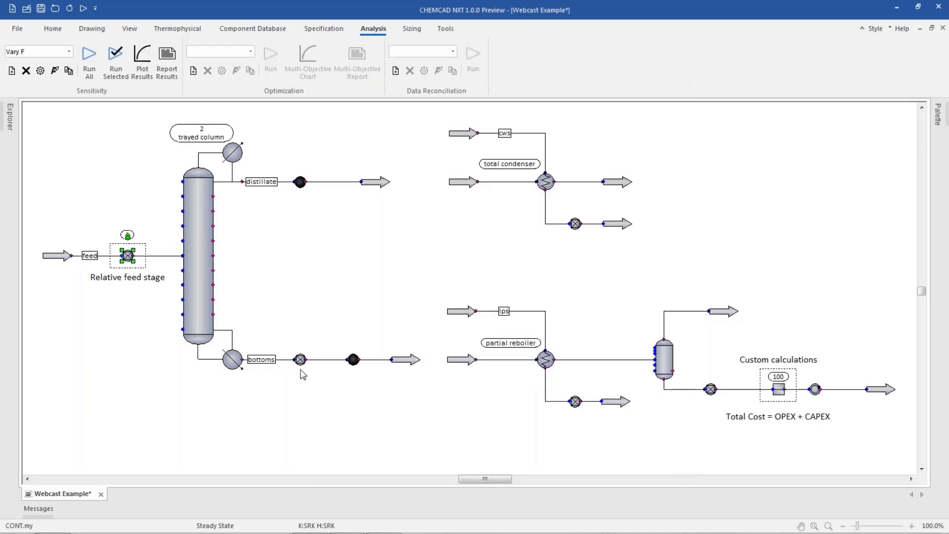
pyautogui.click(255, 424)
pyautogui.click(83, 10)
# Select the Vary N sensitivity analysis and review its adjusted variable and both pages of recorded variables.
pyautogui.click(70, 52)
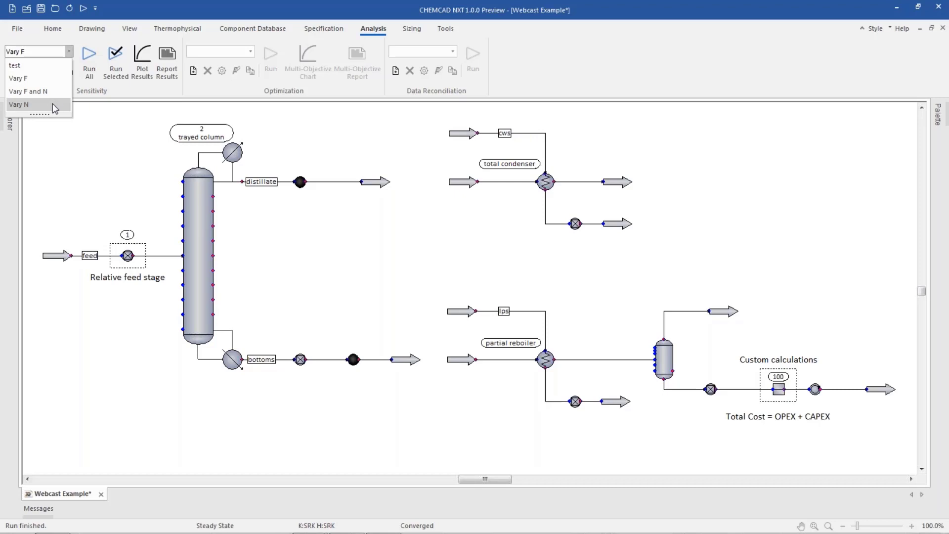
pyautogui.click(19, 105)
pyautogui.click(40, 70)
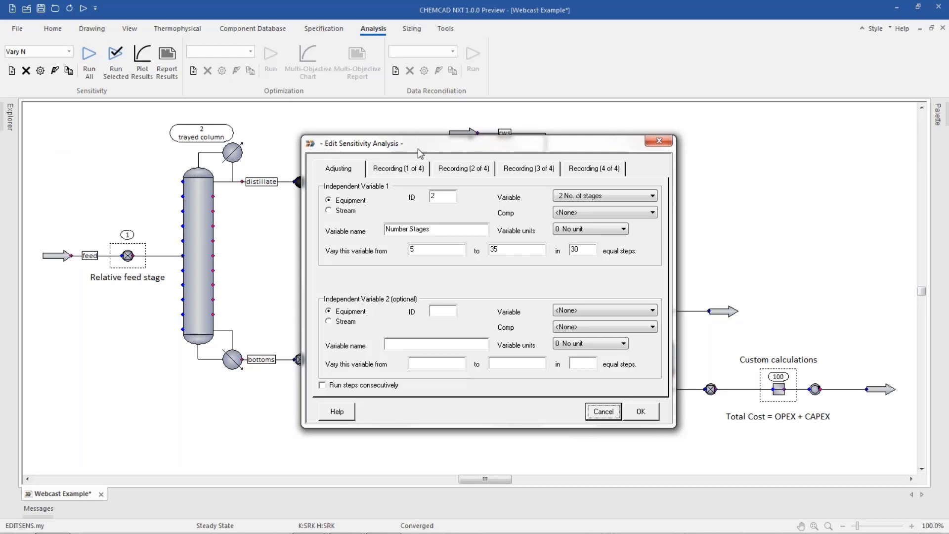
pyautogui.click(408, 169)
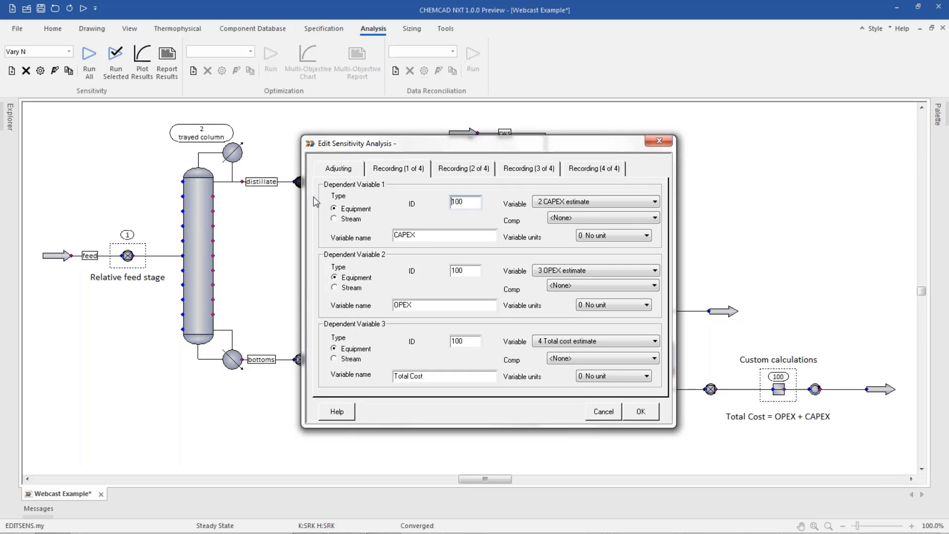
pyautogui.click(464, 168)
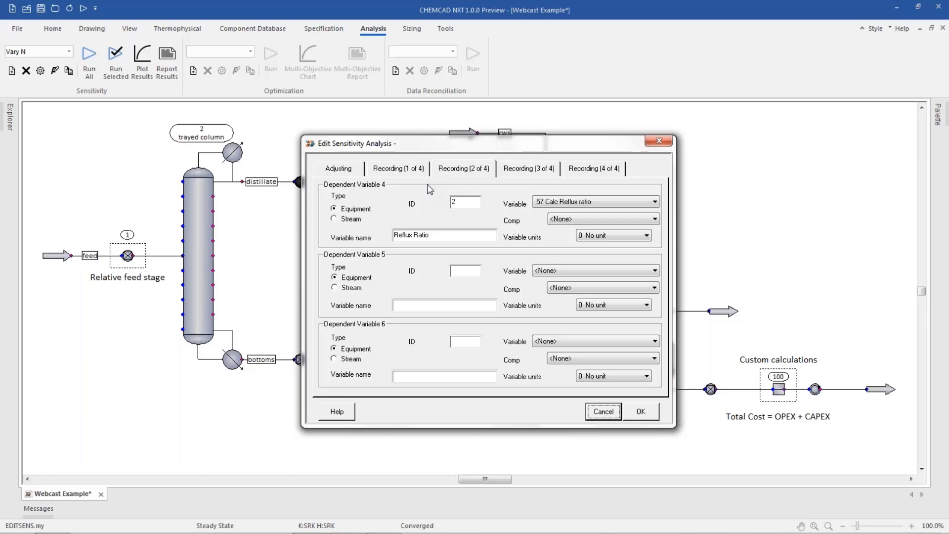
pyautogui.click(645, 414)
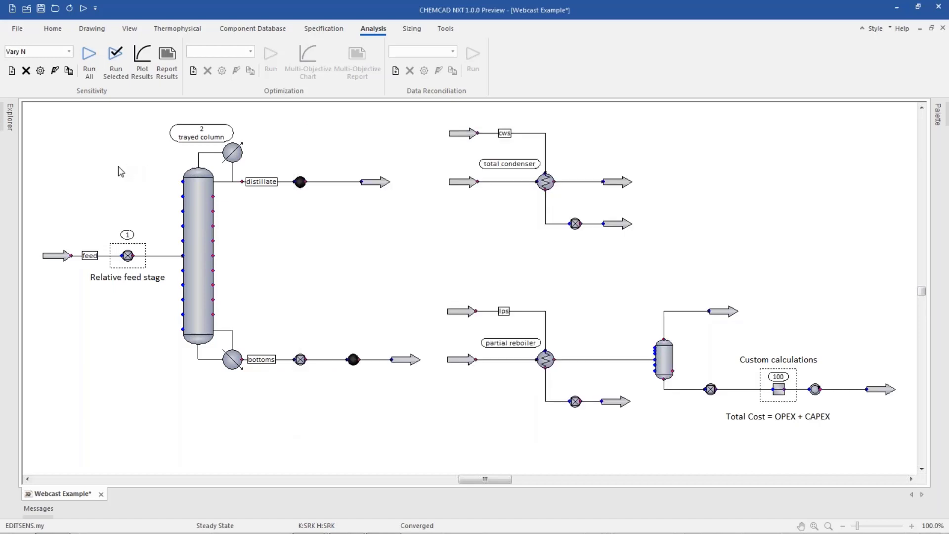
# Run the whole Vary N sensitivity analysis and plot Reflux Ratio against Number Stages with unconverged points shown.
pyautogui.click(90, 71)
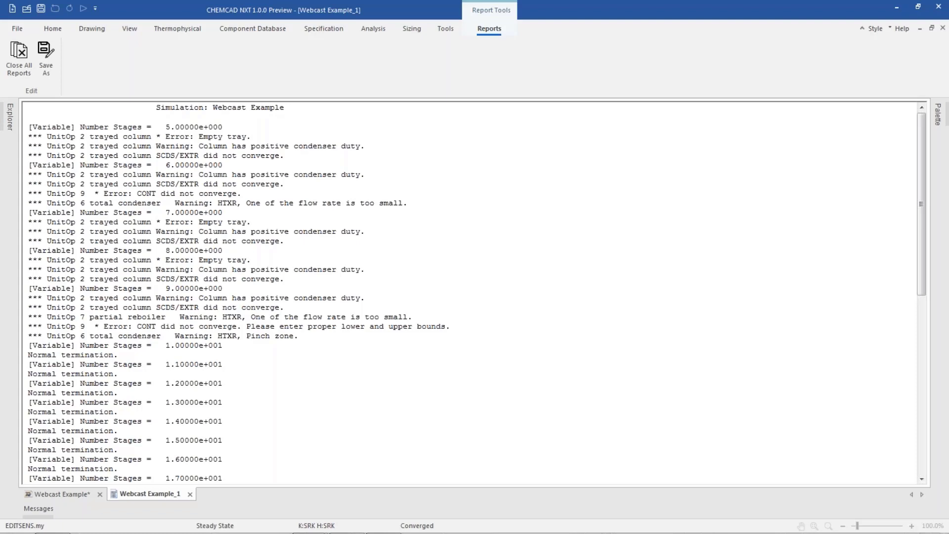
pyautogui.click(19, 56)
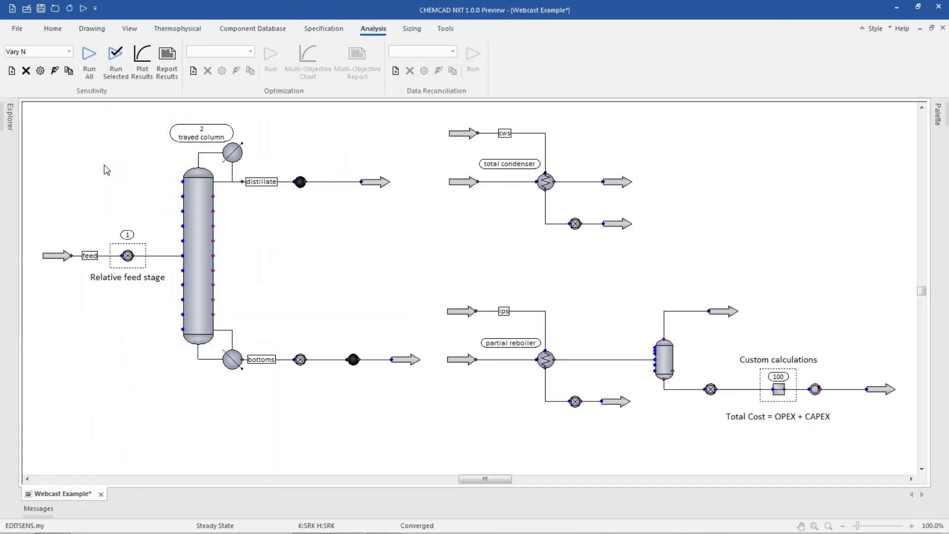
pyautogui.click(142, 59)
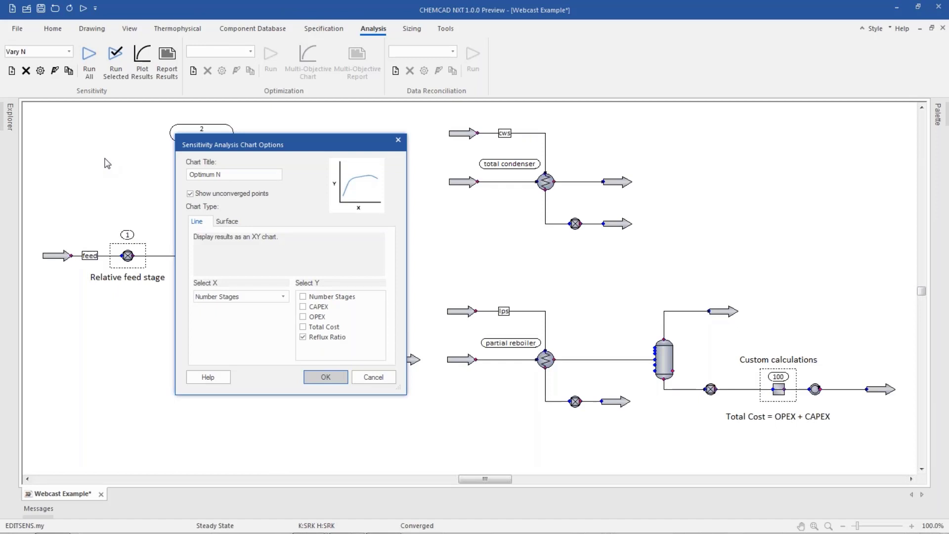
pyautogui.click(326, 377)
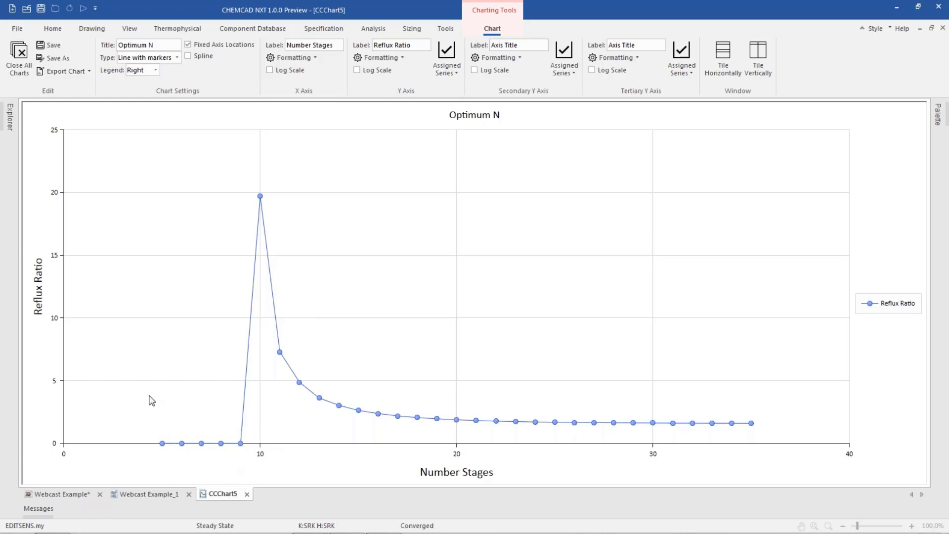
# Replot Reflux Ratio against Number Stages without unconverged points, and close all open charts and reports.
pyautogui.click(60, 494)
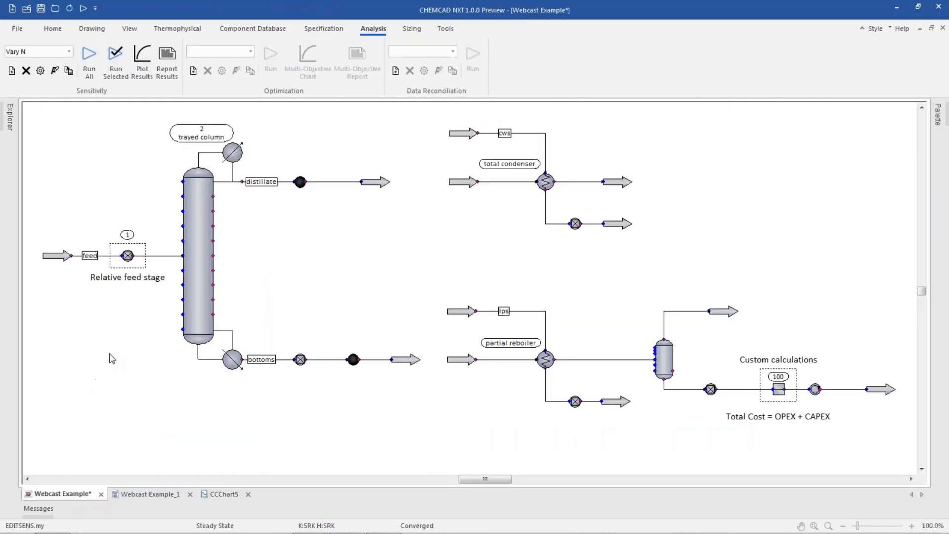
pyautogui.click(142, 60)
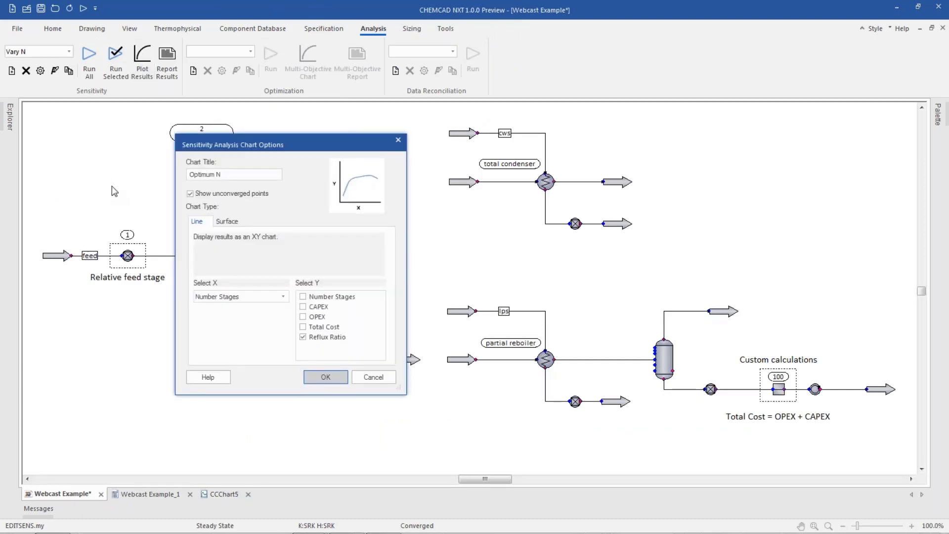
pyautogui.click(190, 194)
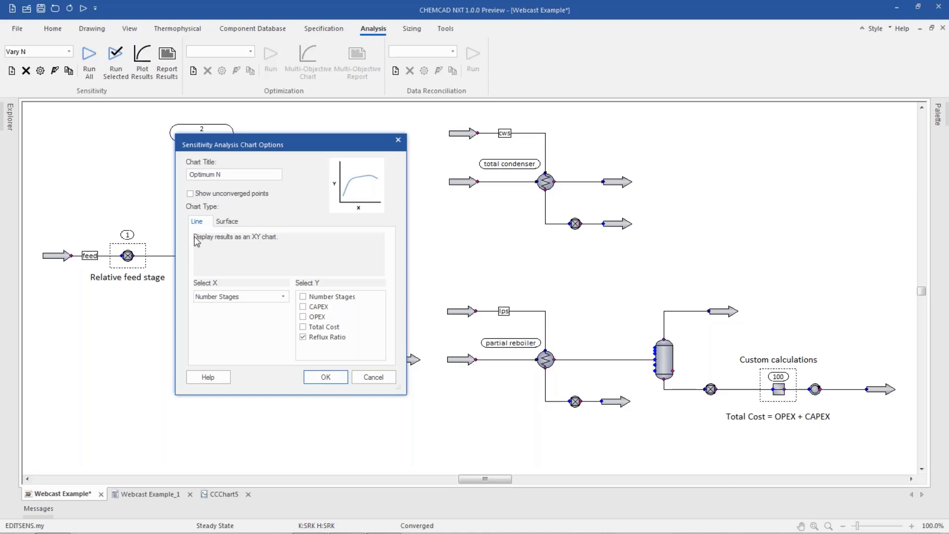
pyautogui.click(325, 377)
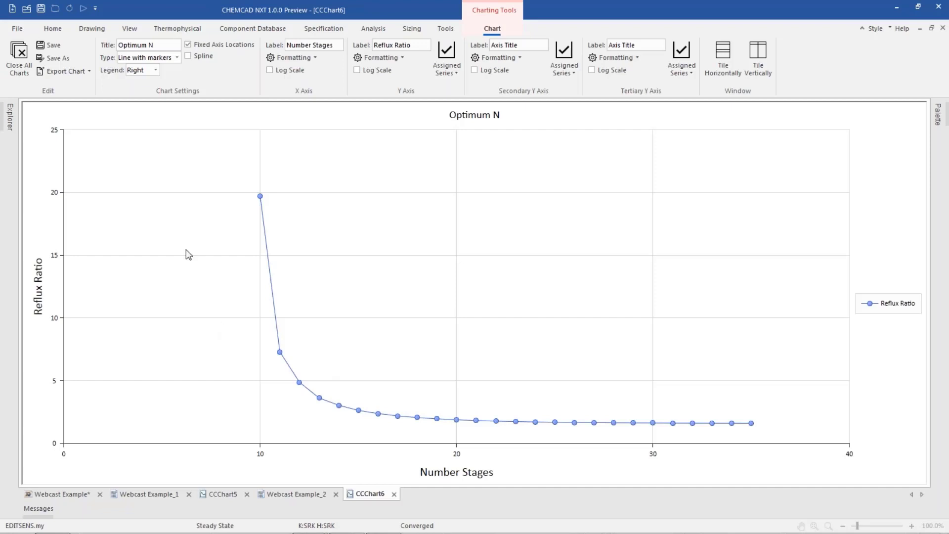
pyautogui.click(19, 55)
pyautogui.click(19, 55)
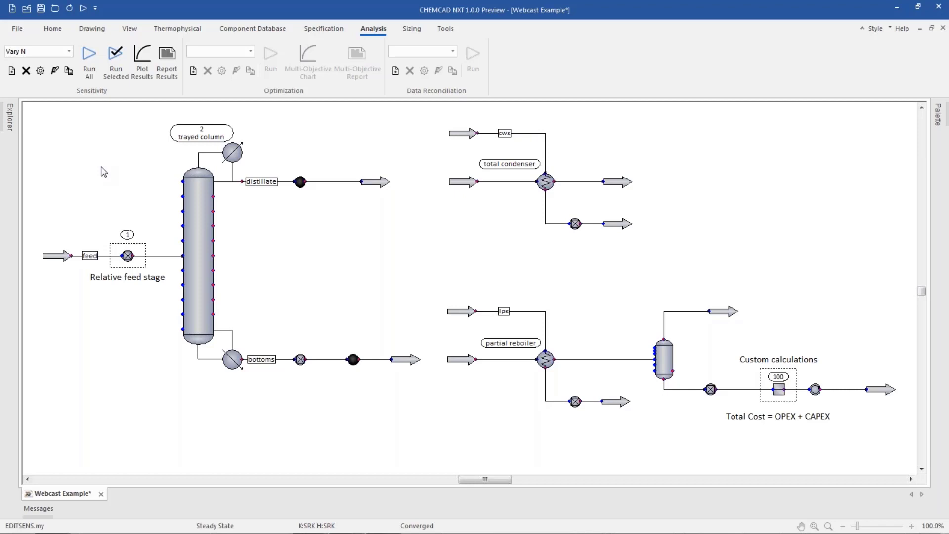
# Change the Vary N analysis to vary the number of stages from 15 in 20 equal steps, and run it completely.
pyautogui.click(141, 69)
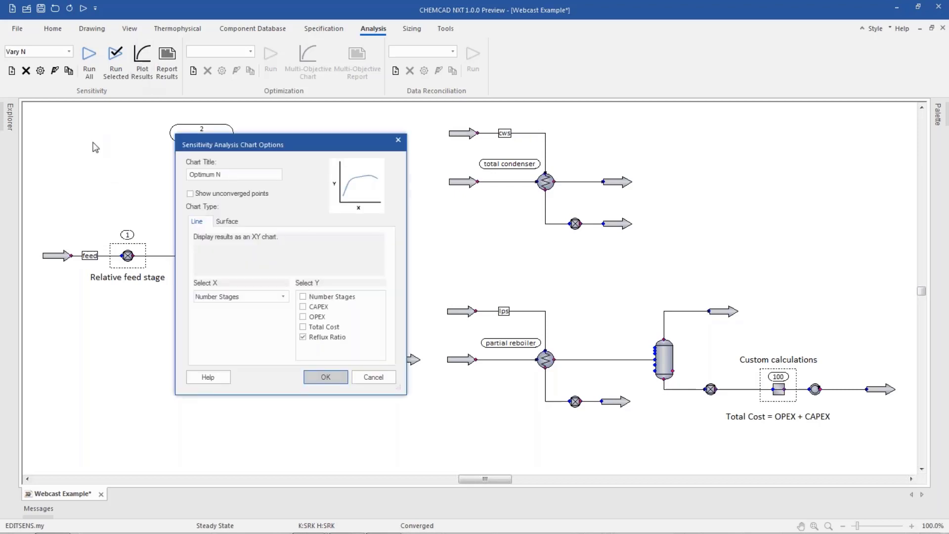
pyautogui.click(387, 381)
pyautogui.click(40, 70)
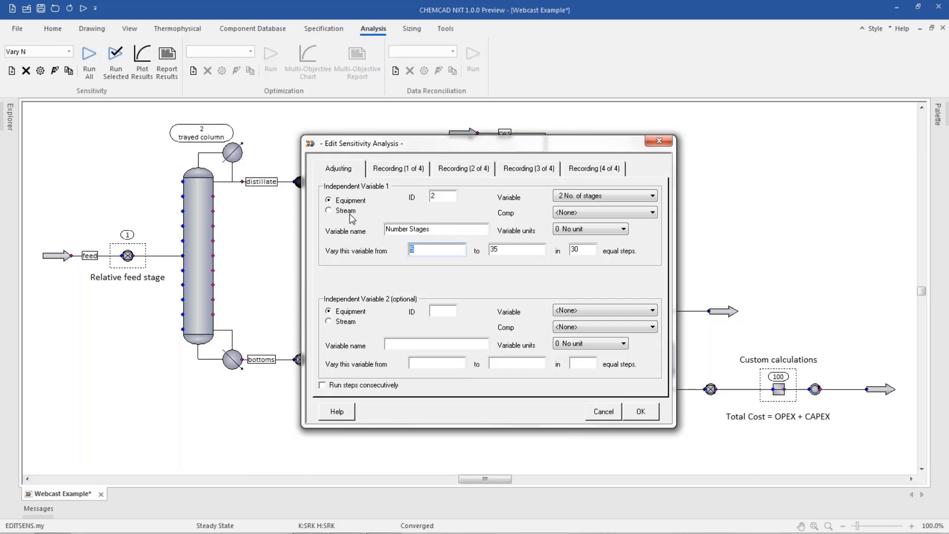
pyautogui.write('15')
pyautogui.doubleClick(580, 249)
pyautogui.write('20')
pyautogui.click(638, 410)
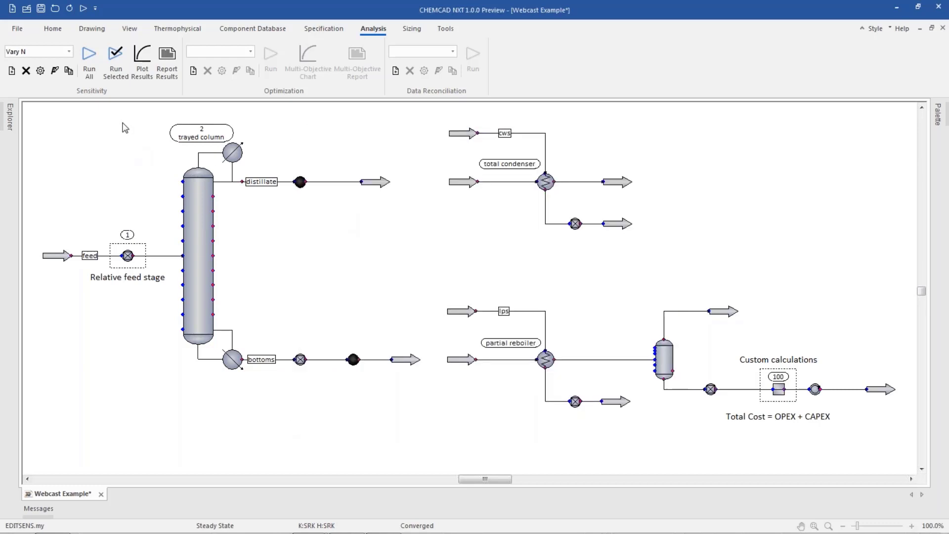
pyautogui.click(88, 62)
# Plot CAPEX, OPEX and Total Cost instead of Reflux Ratio against Number Stages as a line chart.
pyautogui.click(142, 62)
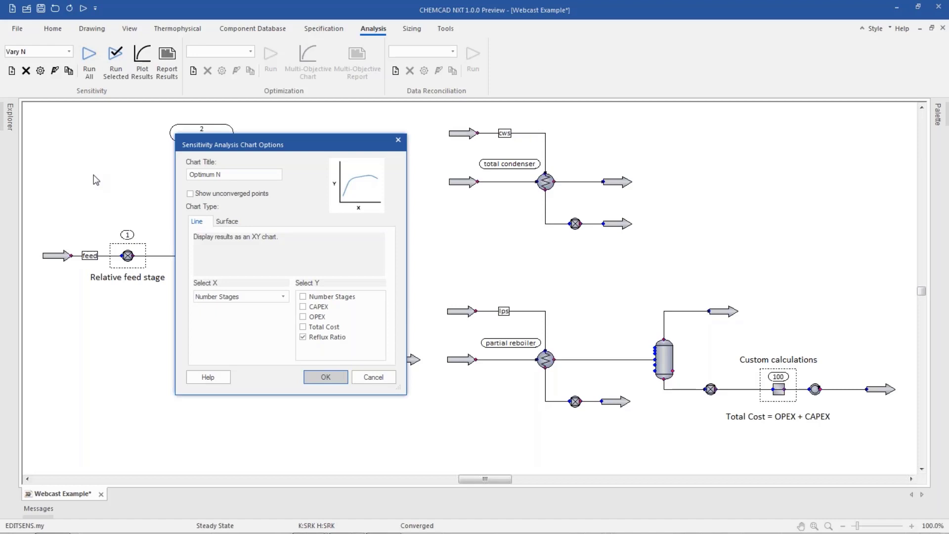
pyautogui.click(303, 337)
pyautogui.click(303, 327)
pyautogui.click(303, 316)
pyautogui.click(303, 306)
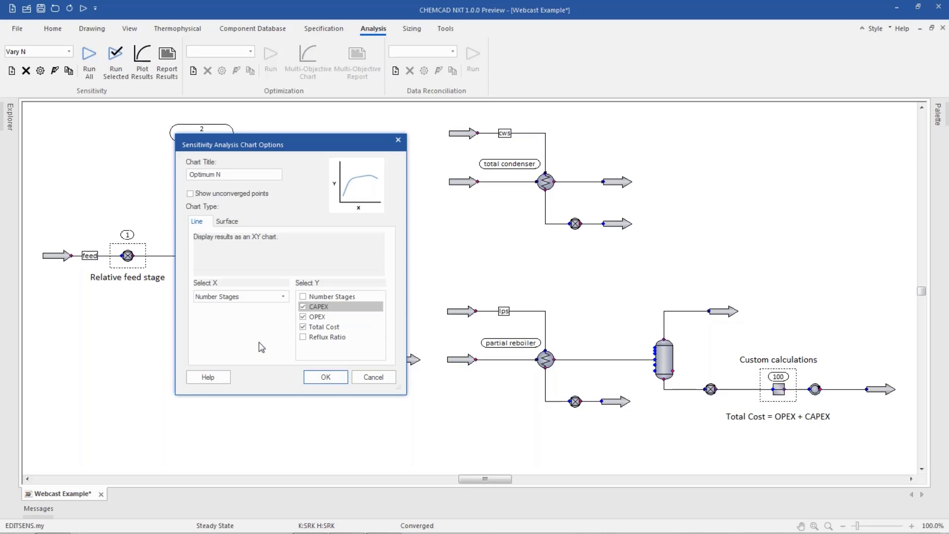
pyautogui.click(326, 377)
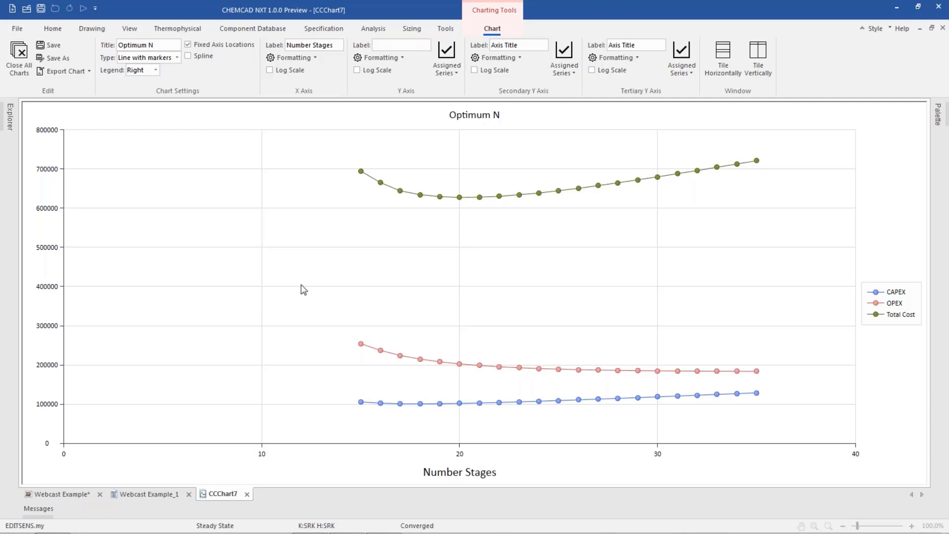
# Assign CAPEX to the secondary Y axis and OPEX to the tertiary one, and read the lowest Total Cost point.
pyautogui.click(575, 73)
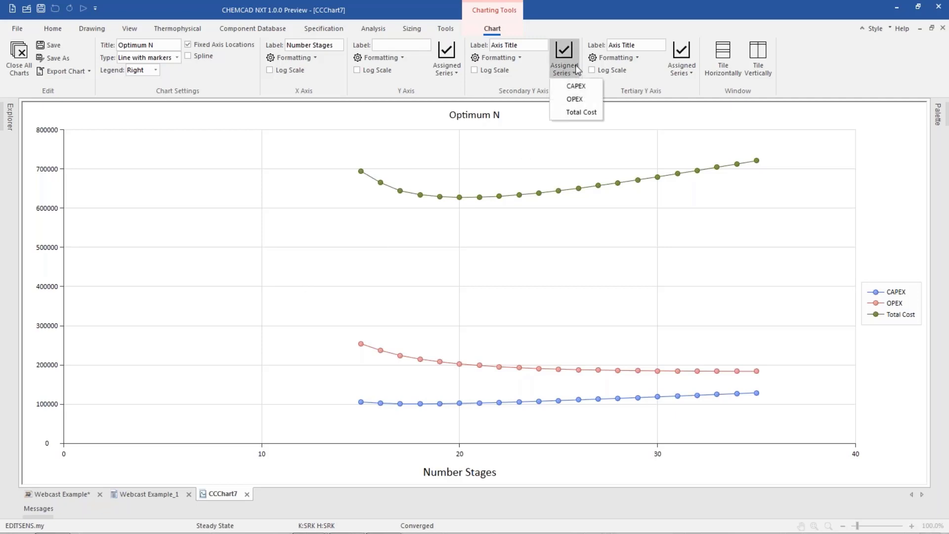
pyautogui.click(576, 86)
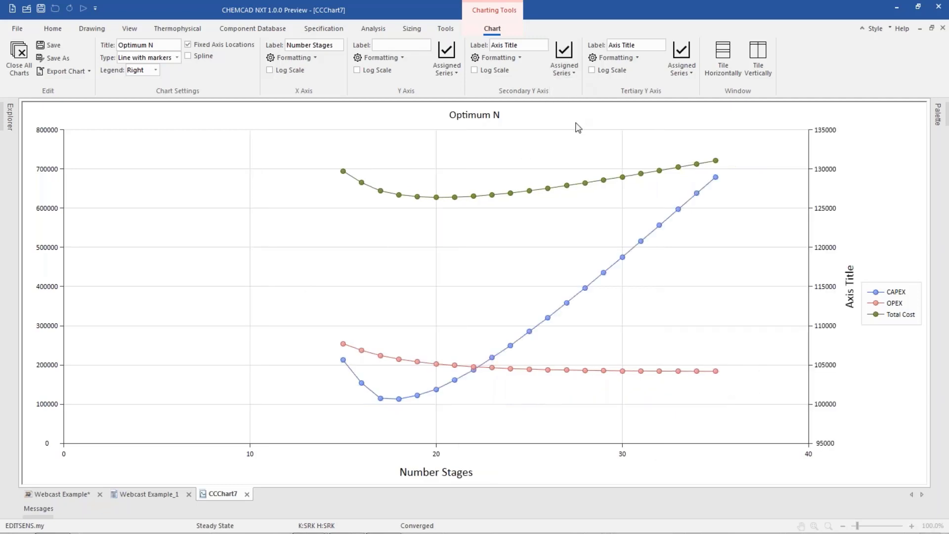
pyautogui.click(681, 70)
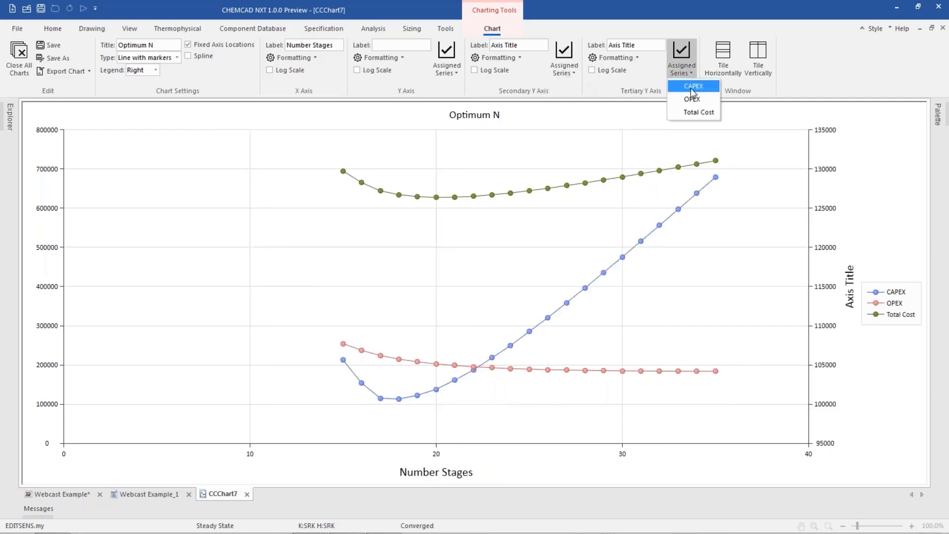
pyautogui.click(691, 99)
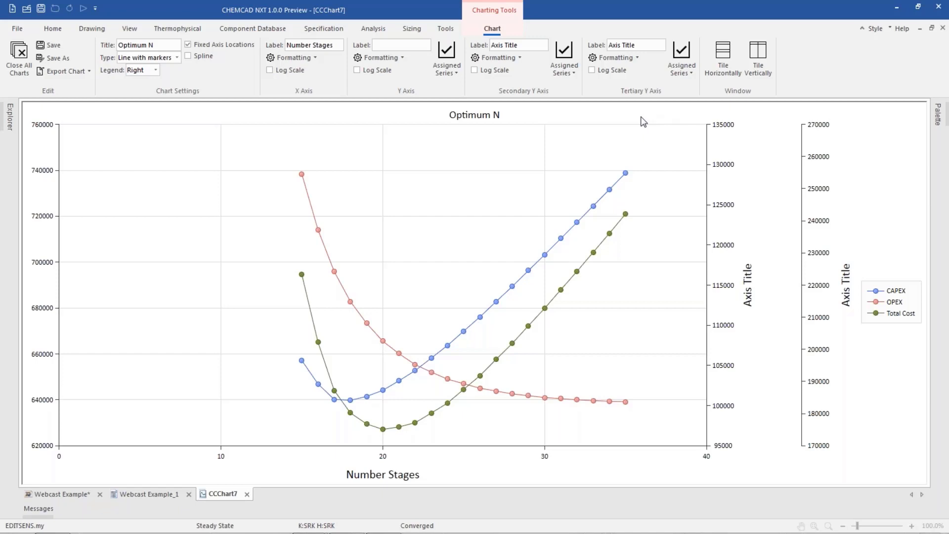
pyautogui.moveTo(381, 429)
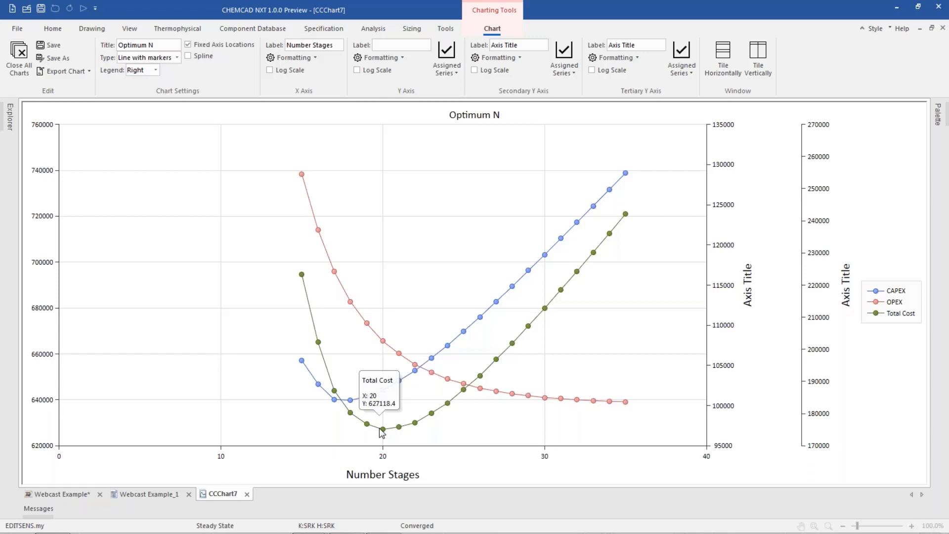
# From the flowsheet, plot the Vary N results for CAPEX, OPEX and Total Cost against Reflux Ratio.
pyautogui.click(74, 495)
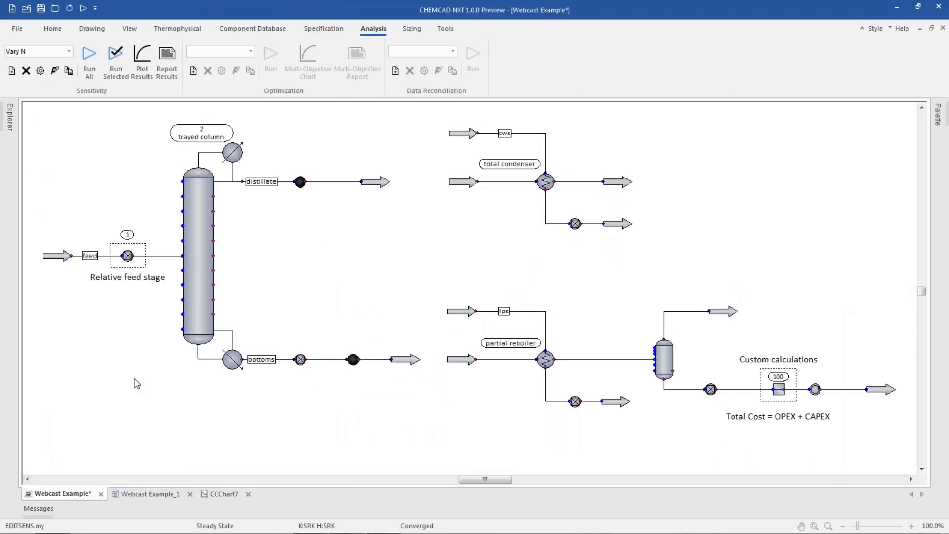
pyautogui.click(141, 62)
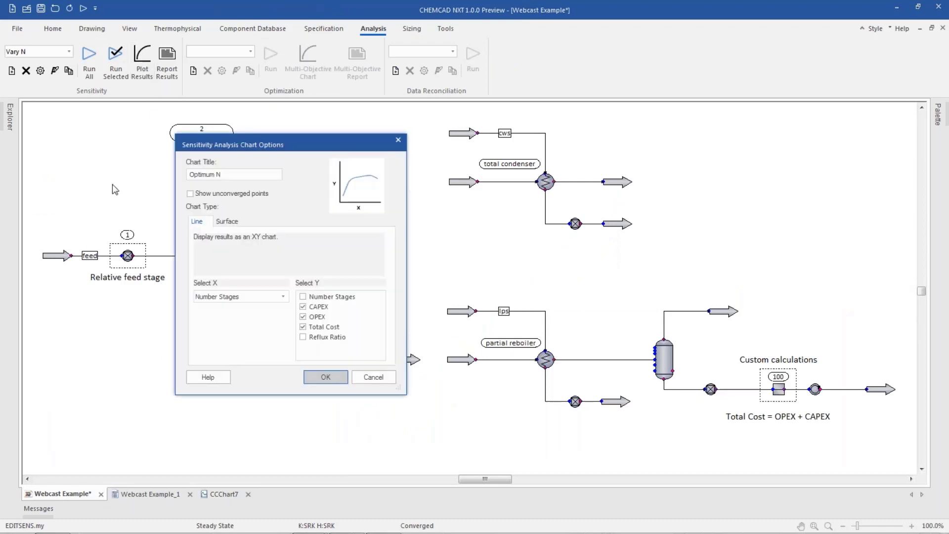
pyautogui.click(283, 297)
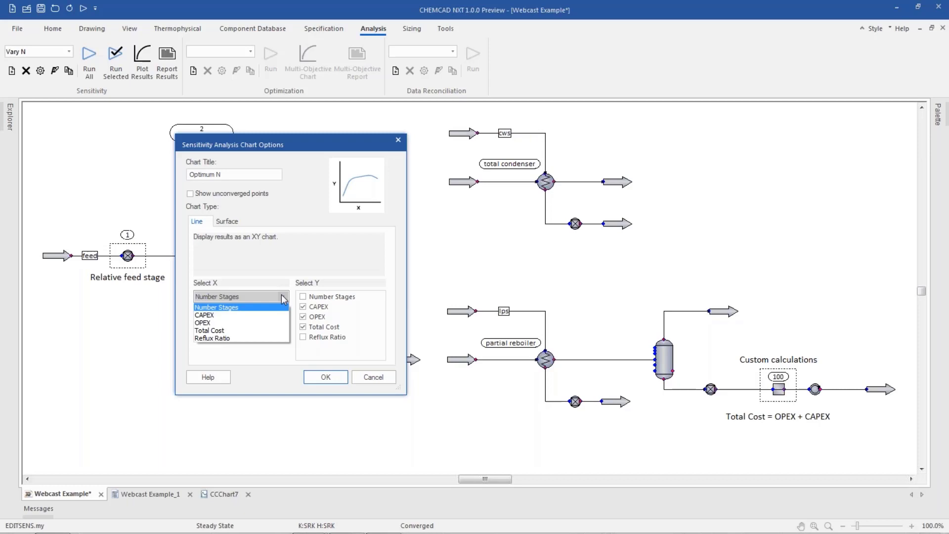
pyautogui.click(263, 338)
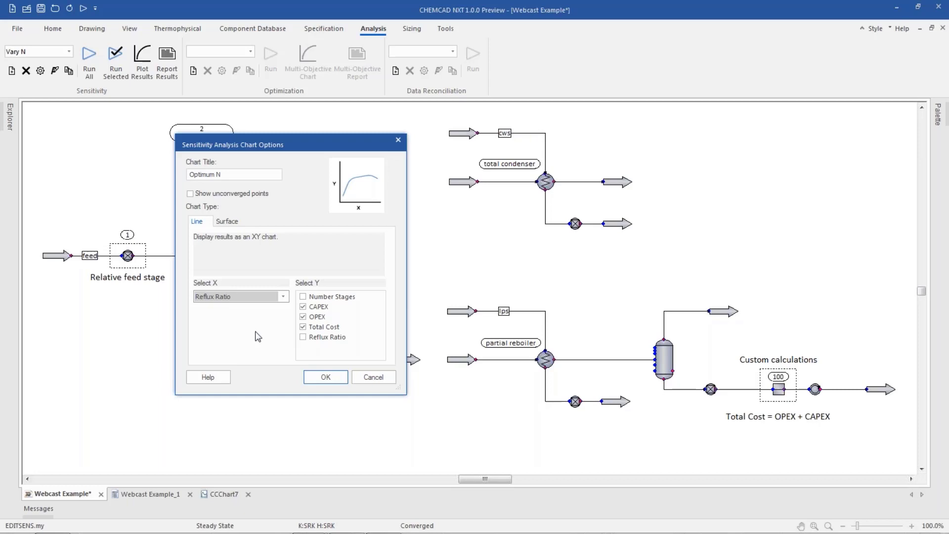
pyautogui.click(323, 377)
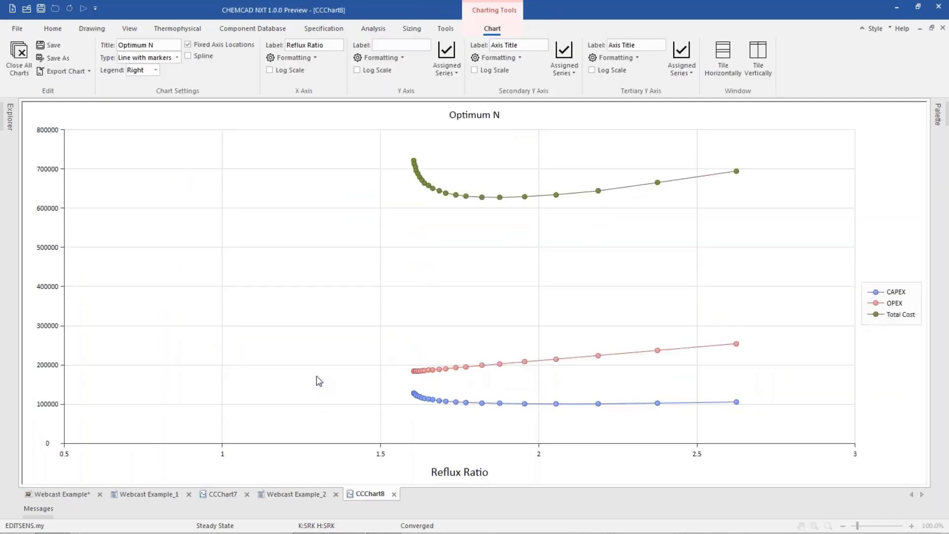
# In the Reflux Ratio chart, assign CAPEX to the secondary Y axis and OPEX to the tertiary Y axis.
pyautogui.click(565, 65)
pyautogui.click(576, 85)
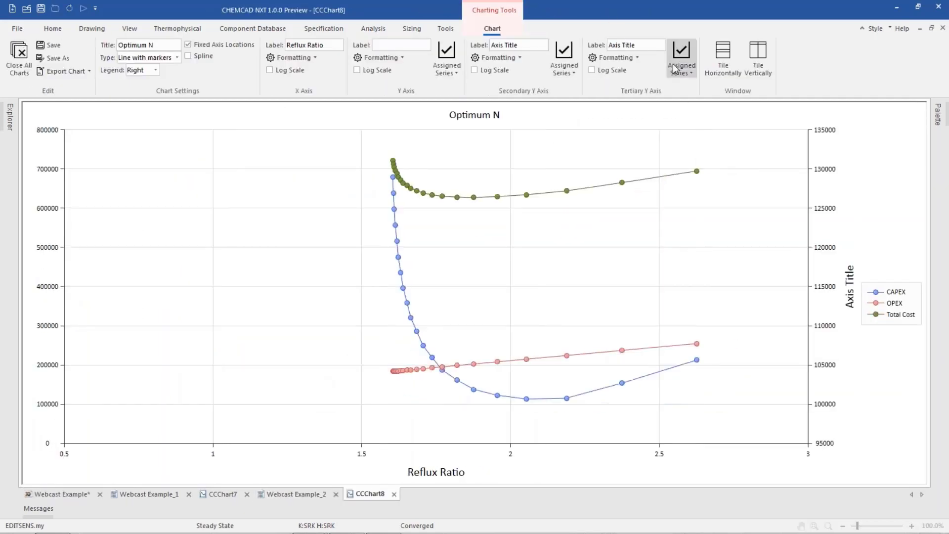
pyautogui.click(681, 64)
pyautogui.click(687, 101)
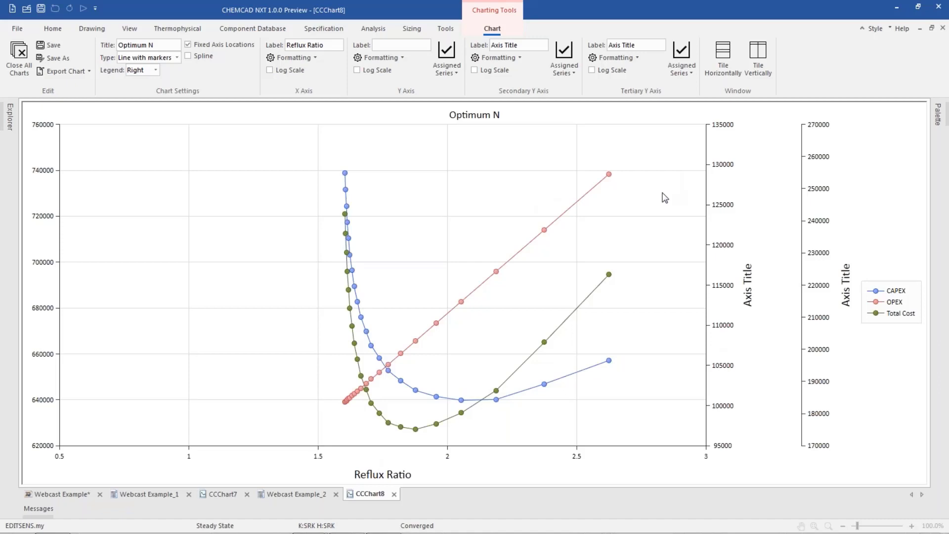
# Compare the Number Stages chart with the Reflux Ratio chart, and close all open charts and reports.
pyautogui.click(235, 495)
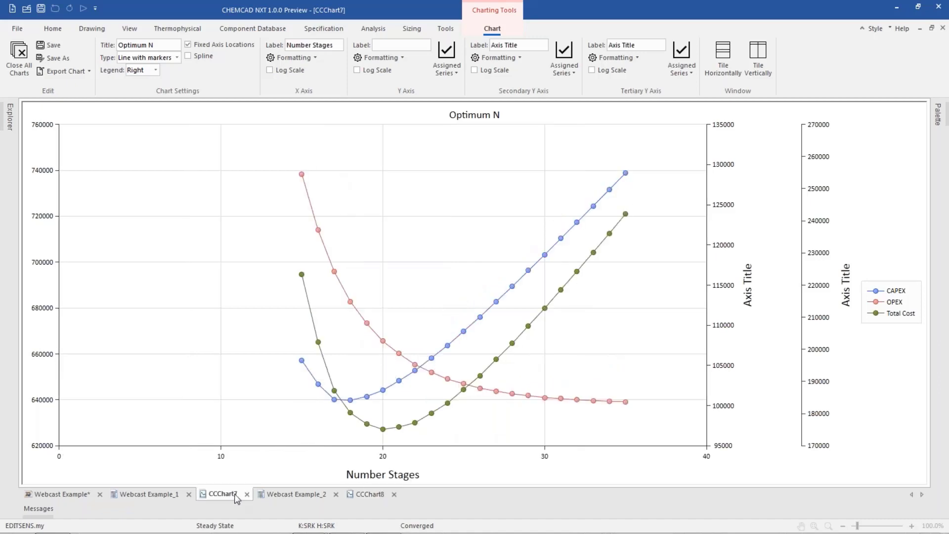
pyautogui.click(370, 494)
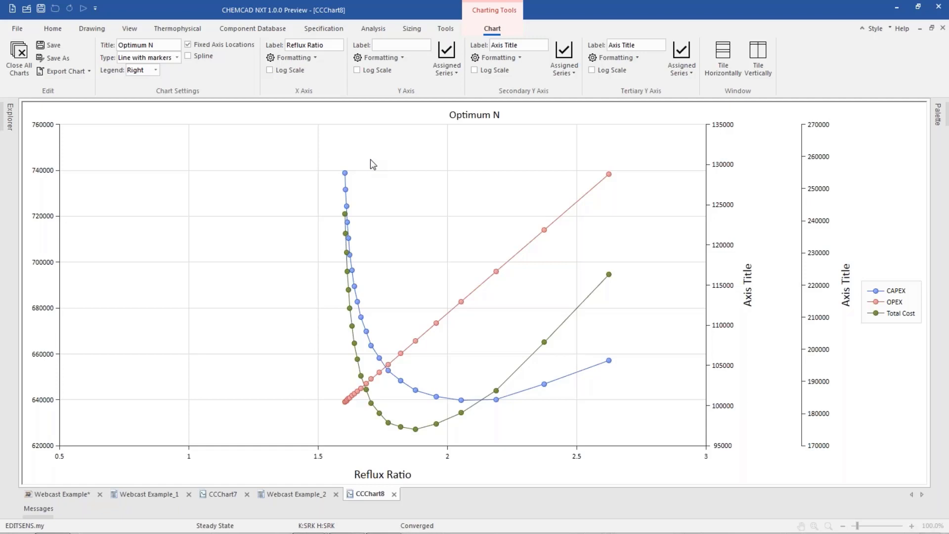
pyautogui.click(18, 53)
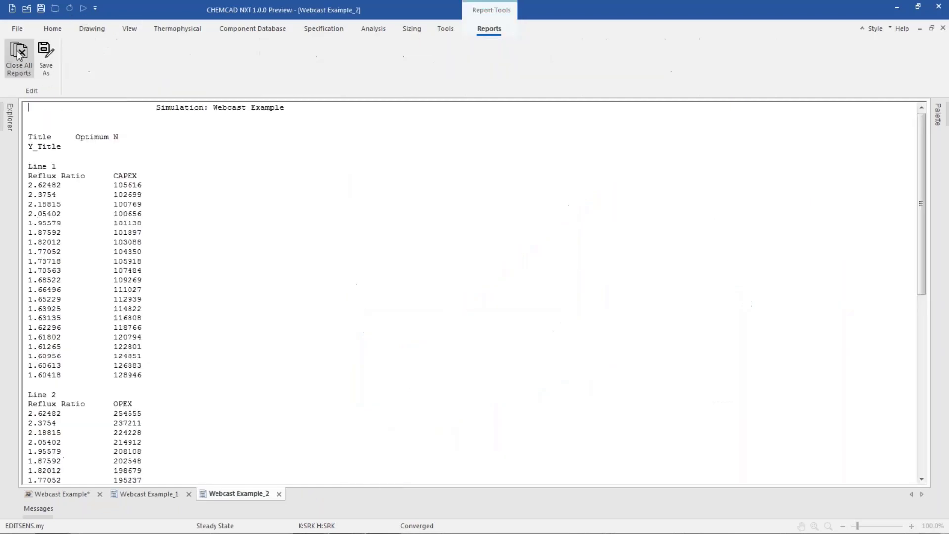
pyautogui.click(19, 53)
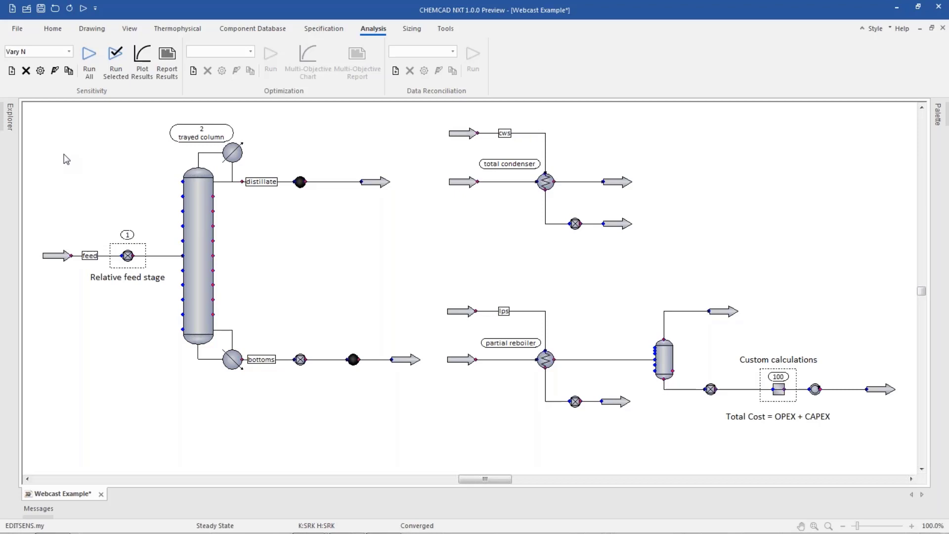
# Select the Vary F and N sensitivity analysis and review its two adjusted variables and first page of recorded variables.
pyautogui.click(68, 51)
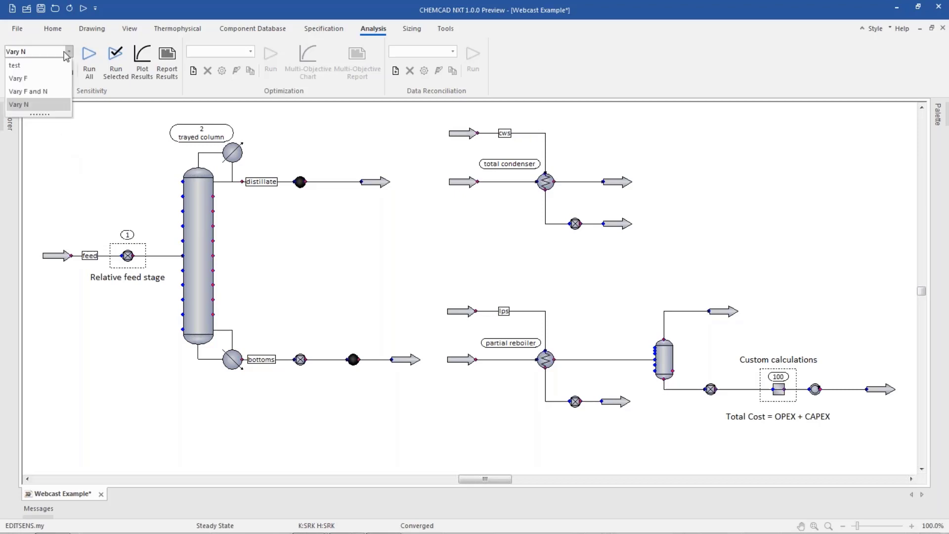
pyautogui.click(58, 90)
pyautogui.click(40, 71)
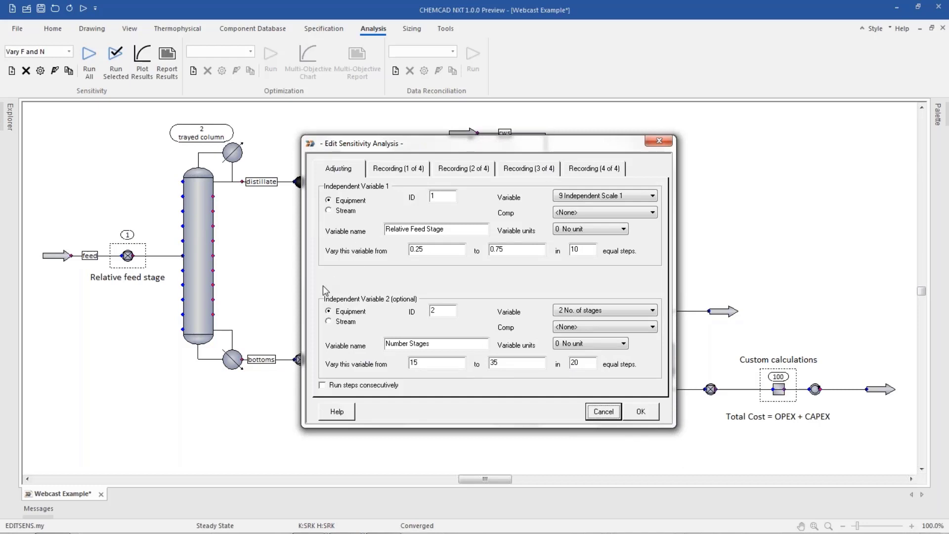
pyautogui.click(399, 169)
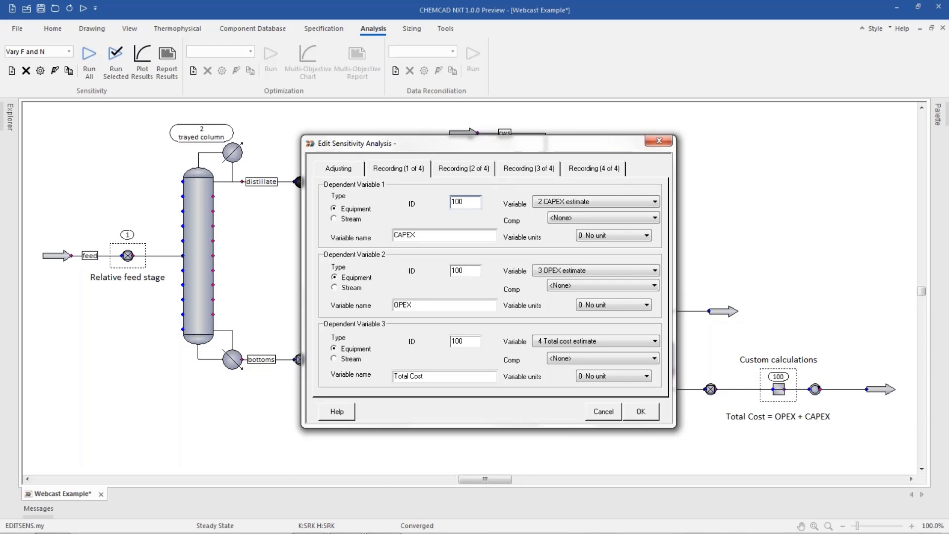
pyautogui.click(641, 411)
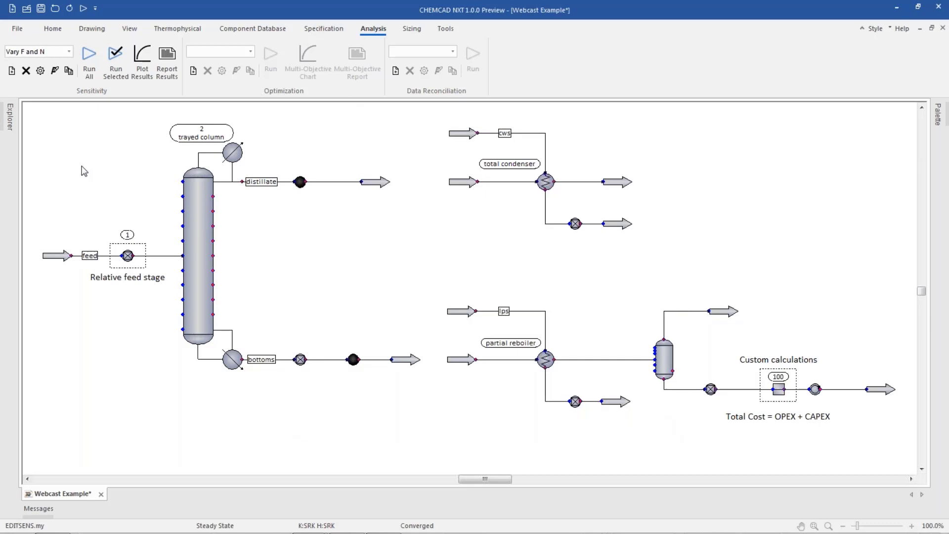
# Run the whole Vary F and N analysis and plot Total Cost over Relative Feed Stage and Number Stages as a 3-D surface.
pyautogui.click(89, 58)
pyautogui.click(50, 510)
pyautogui.click(147, 75)
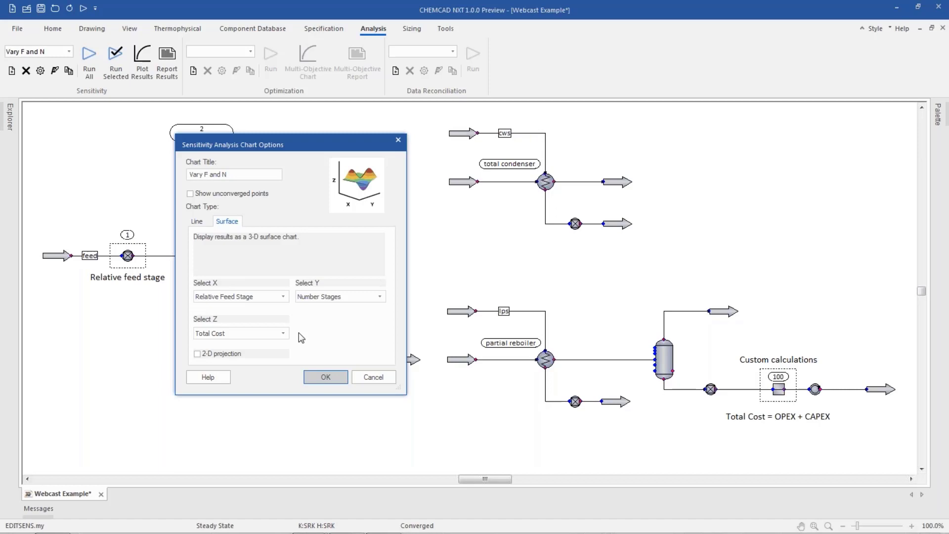
pyautogui.click(326, 378)
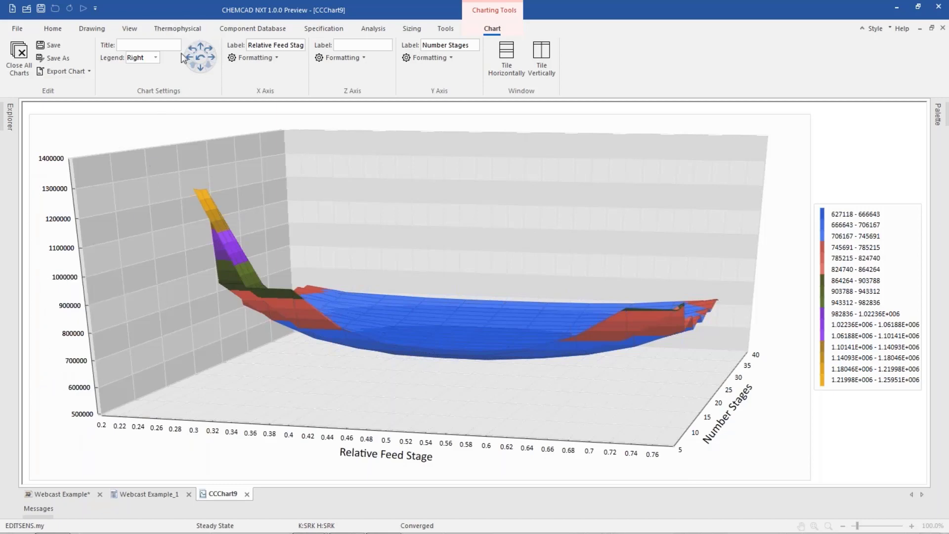
# Rotate and tilt the 3-D surface chart to examine the region of lowest total cost from above.
pyautogui.click(215, 63)
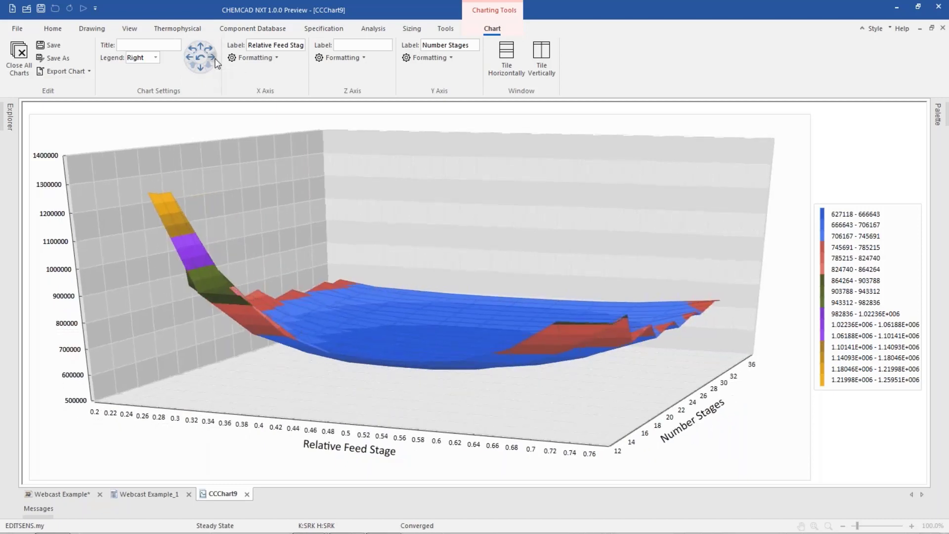
pyautogui.click(215, 59)
pyautogui.click(215, 59)
pyautogui.click(215, 59)
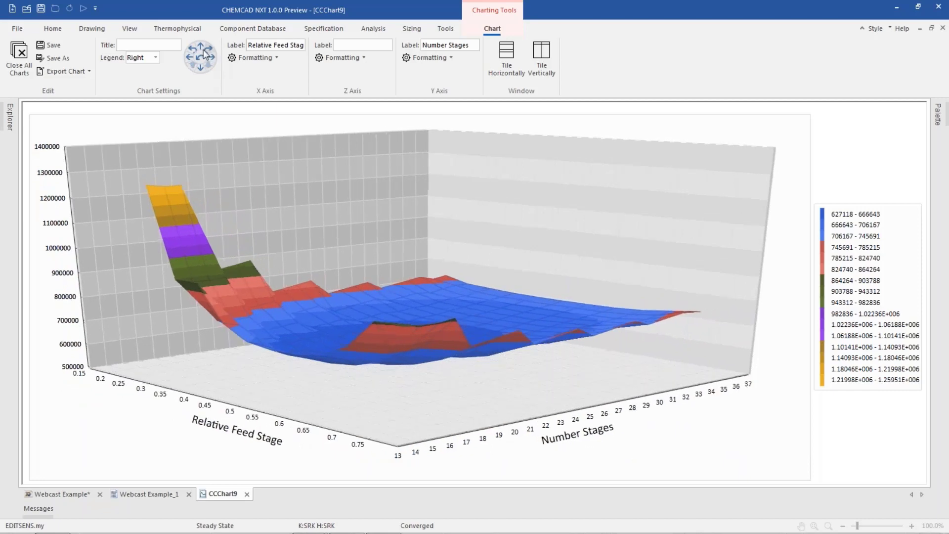
pyautogui.click(200, 50)
pyautogui.click(200, 50)
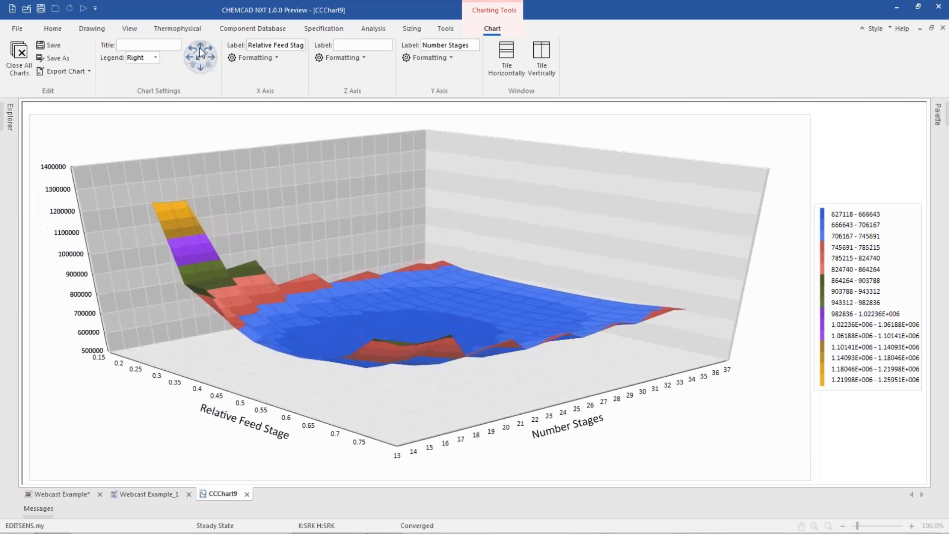
pyautogui.click(200, 49)
pyautogui.click(200, 50)
pyautogui.click(200, 49)
pyautogui.click(200, 49)
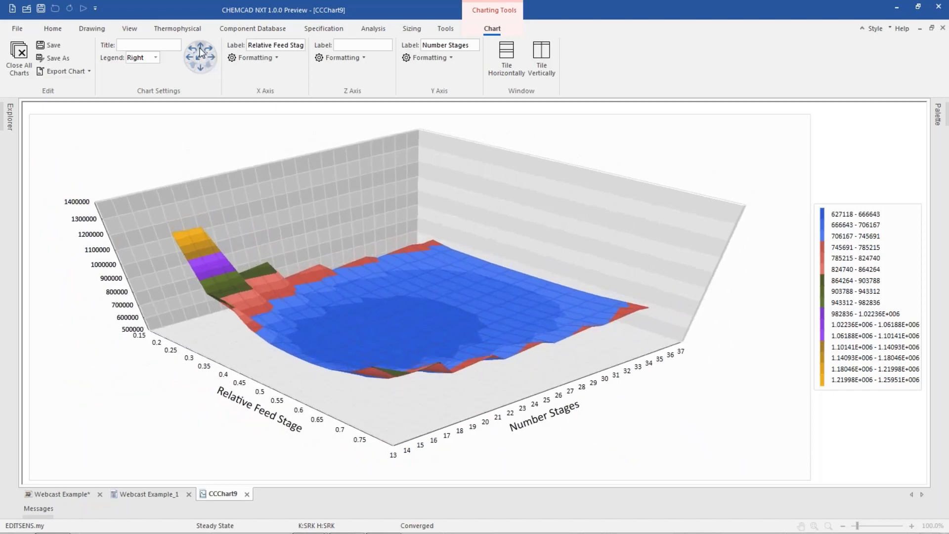
pyautogui.click(210, 55)
pyautogui.click(210, 55)
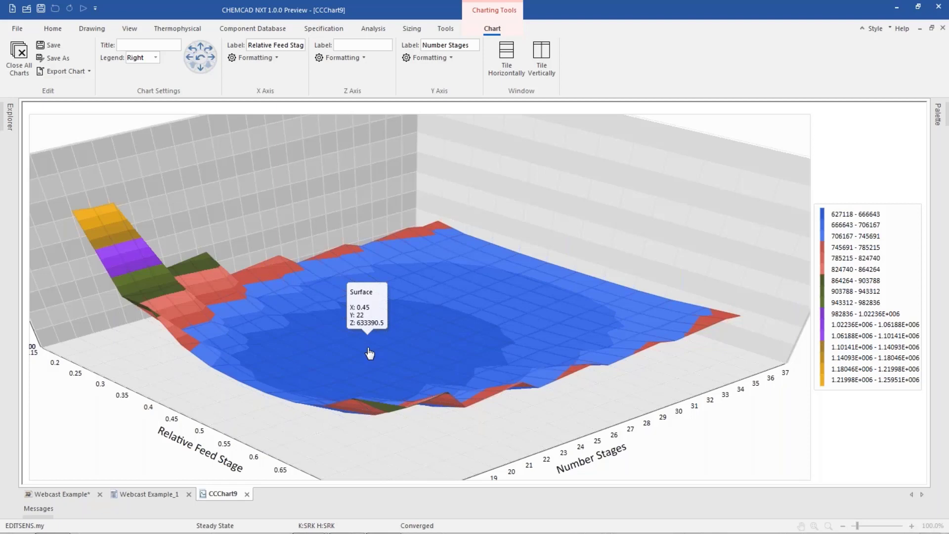
pyautogui.scroll(-3, 420, 297)
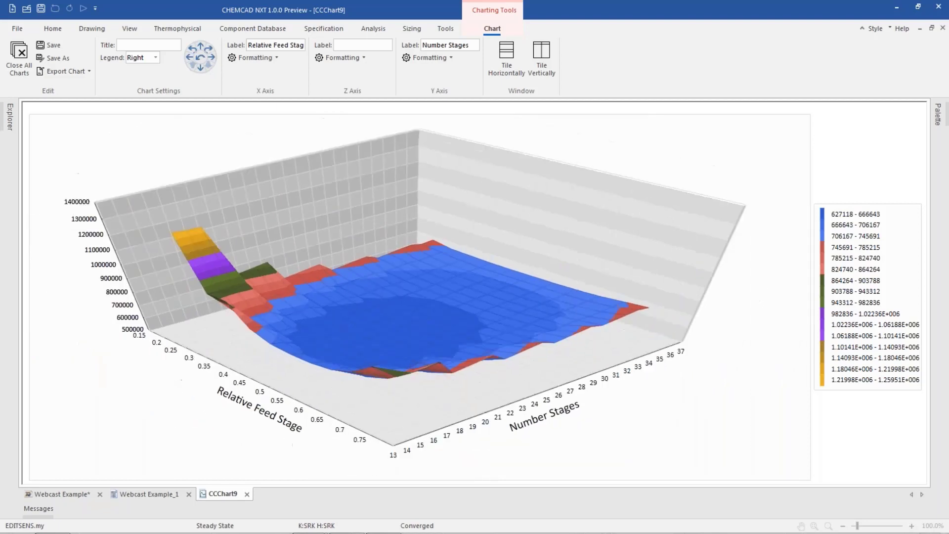
# Plot the Vary F and N results as a 2-D projection of Total Cost against Relative Feed Stage, with curves for Number Stages.
pyautogui.scroll(2, 420, 297)
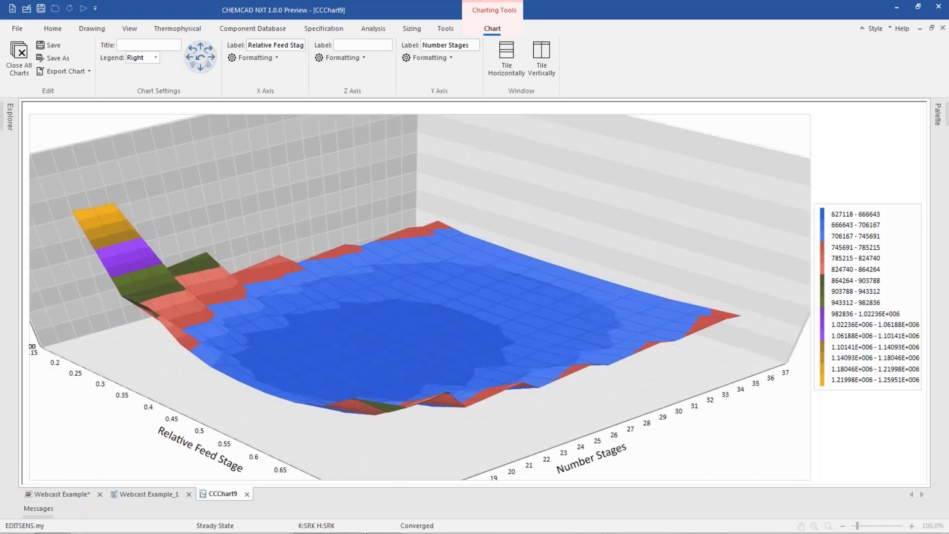
pyautogui.scroll(-2, 420, 296)
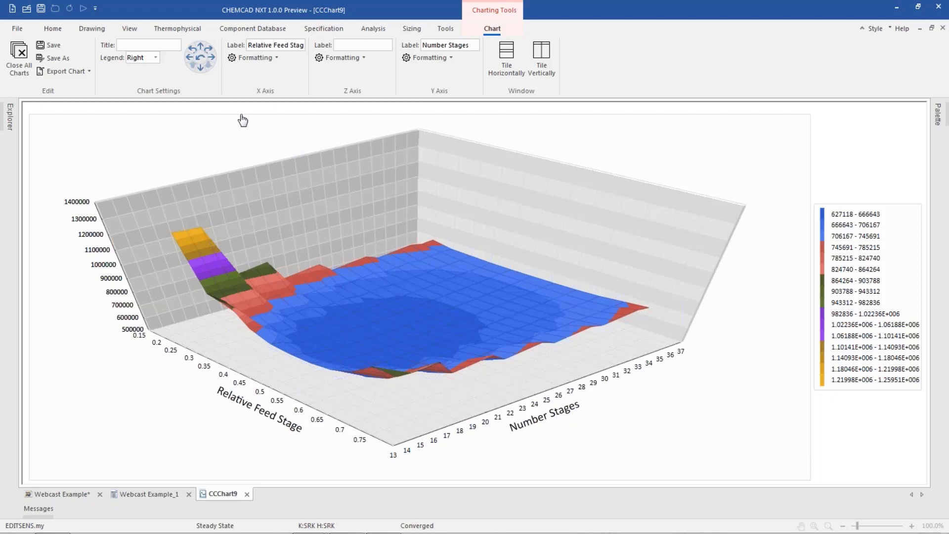
pyautogui.click(62, 494)
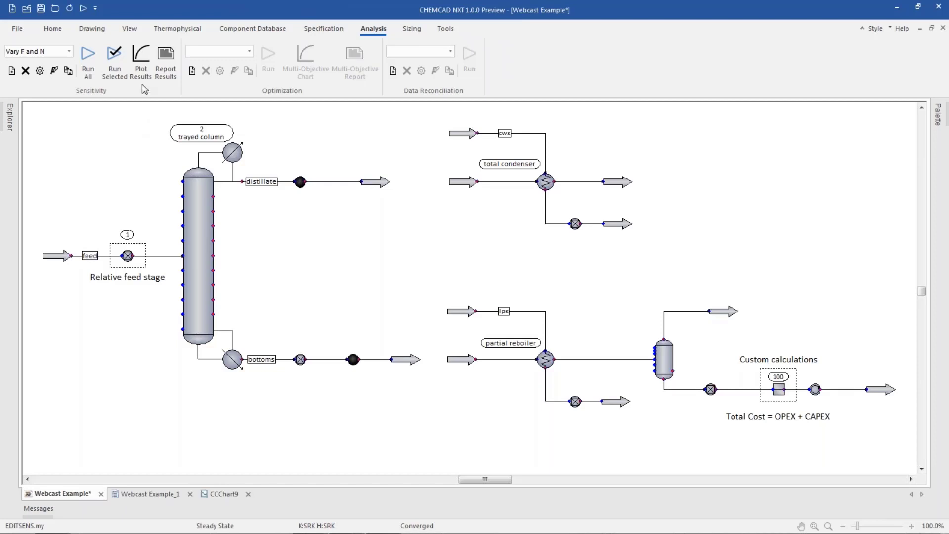
pyautogui.click(141, 62)
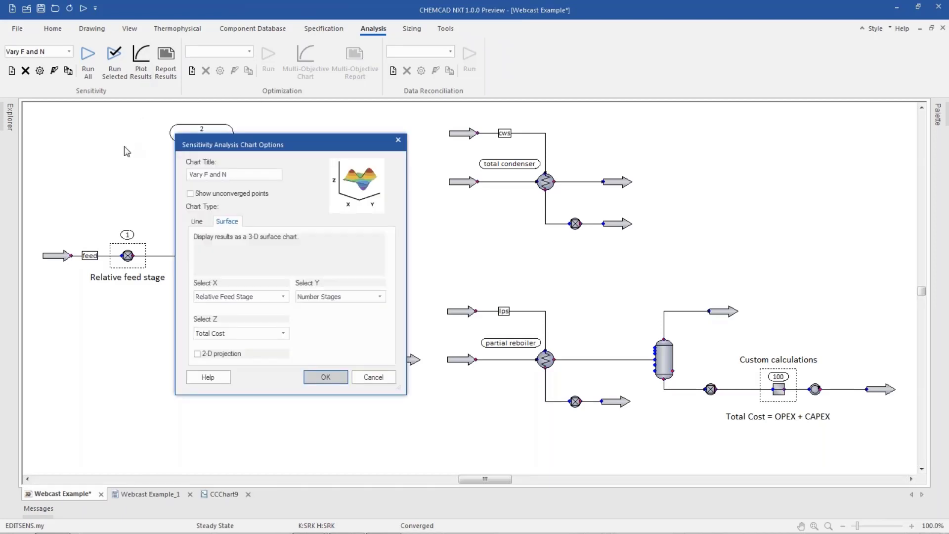
pyautogui.click(197, 353)
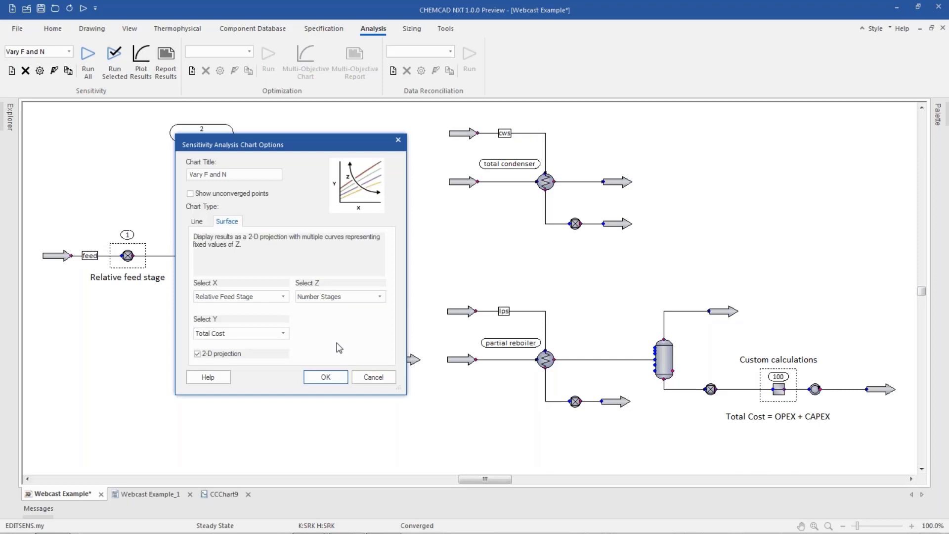
pyautogui.click(328, 377)
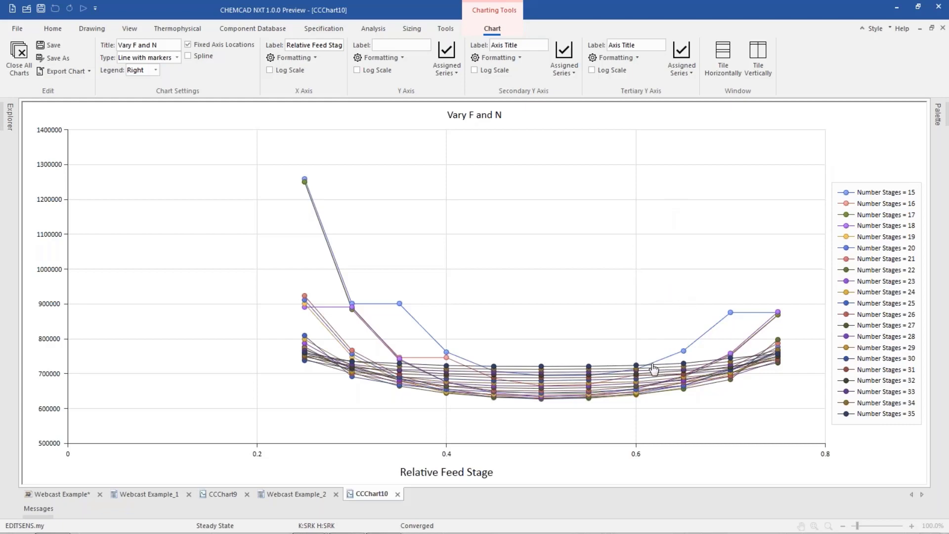
# Examine the lowest points of the Total Cost curves up close, and close all open charts and reports.
pyautogui.moveTo(643, 365); pyautogui.dragTo(466, 435)
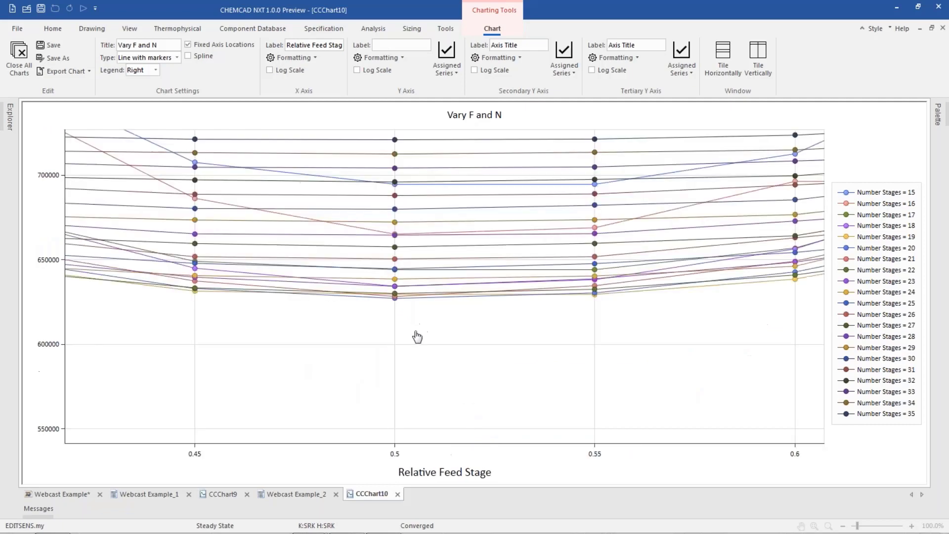
pyautogui.scroll(2, 398, 317)
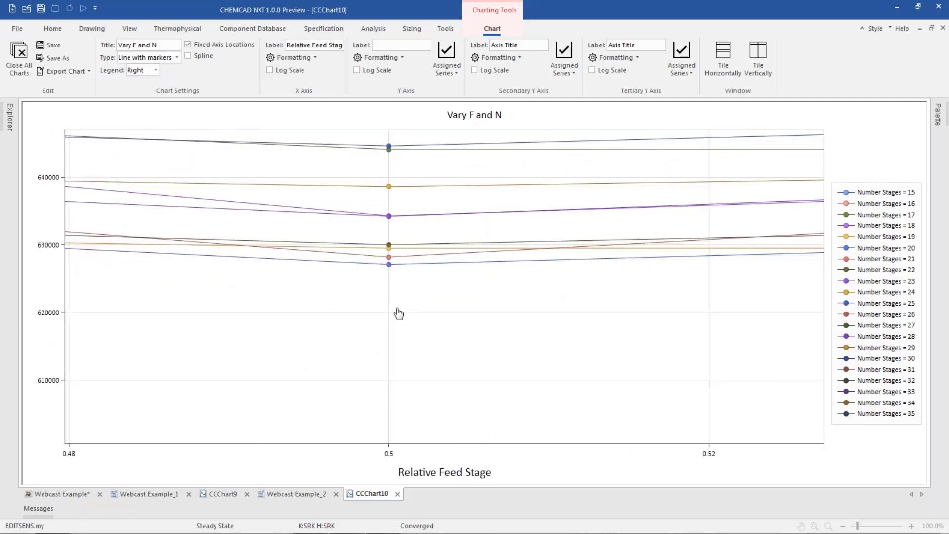
pyautogui.moveTo(391, 270)
pyautogui.click(8, 61)
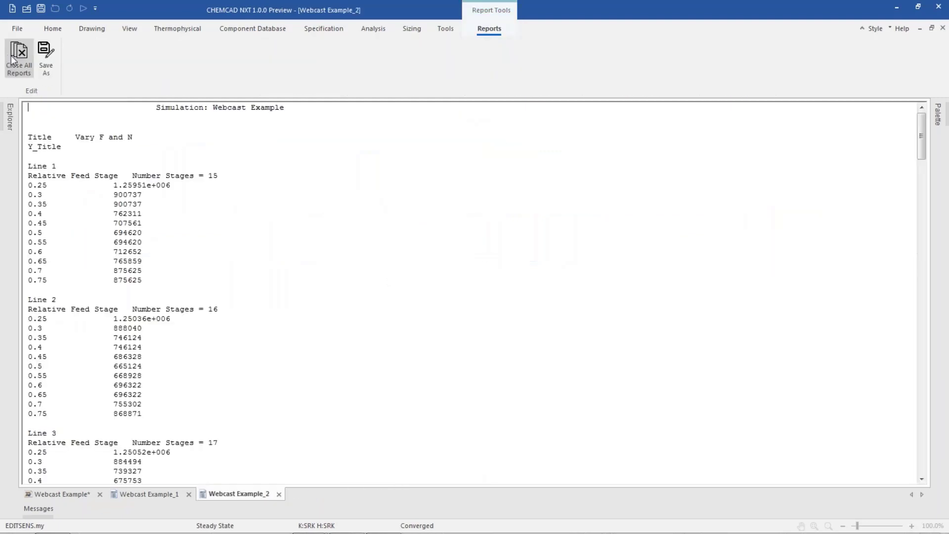
pyautogui.click(10, 60)
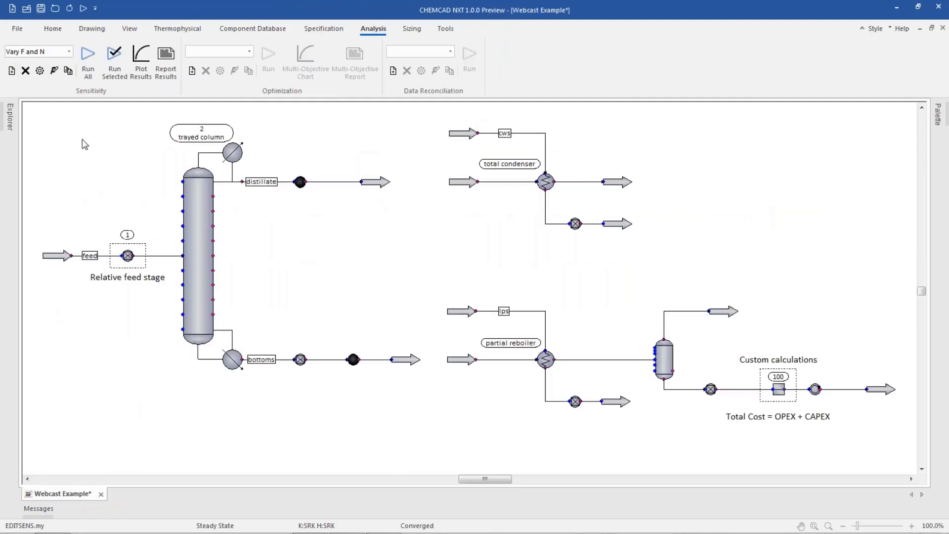
# Set the trayed column's number of stages to 20 and check the scale in the relative feed stage controller.
pyautogui.doubleClick(203, 192)
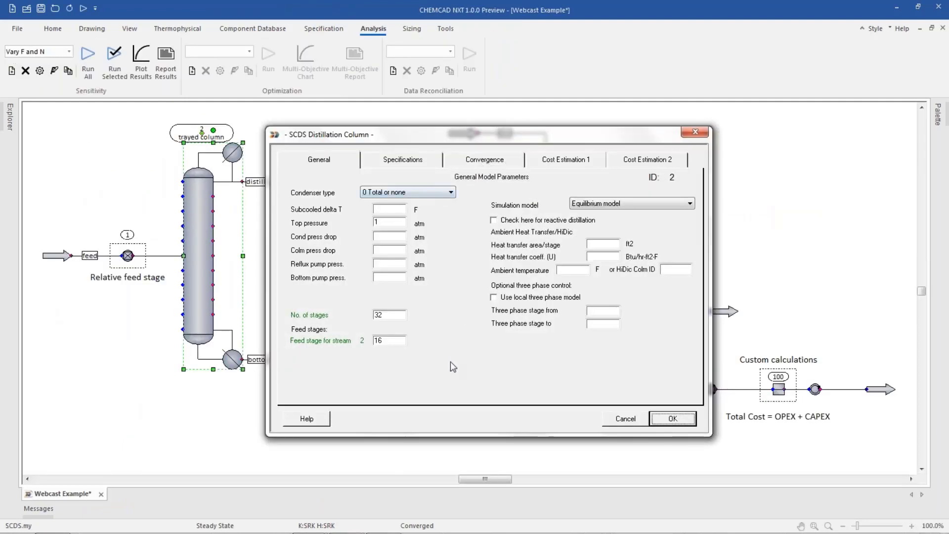
pyautogui.doubleClick(395, 315)
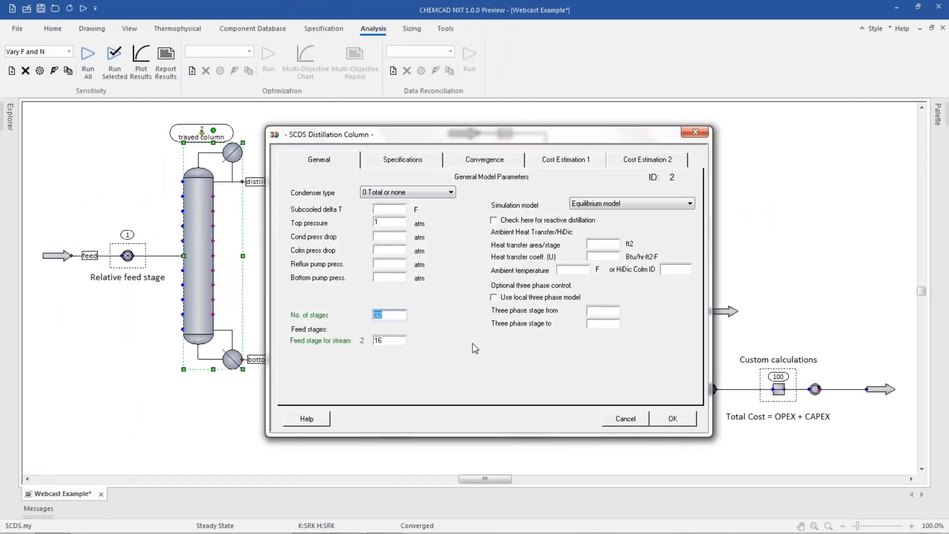
pyautogui.write('20')
pyautogui.click(662, 419)
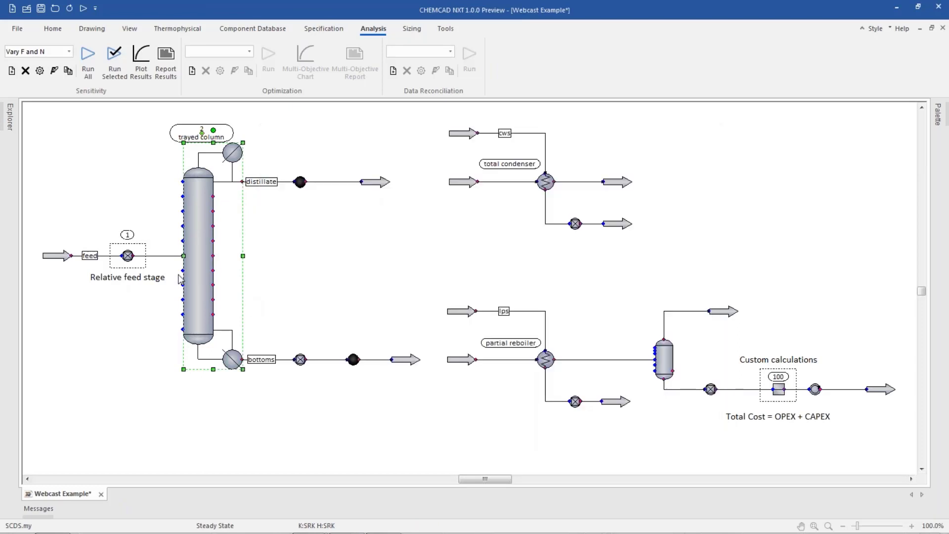
pyautogui.doubleClick(127, 256)
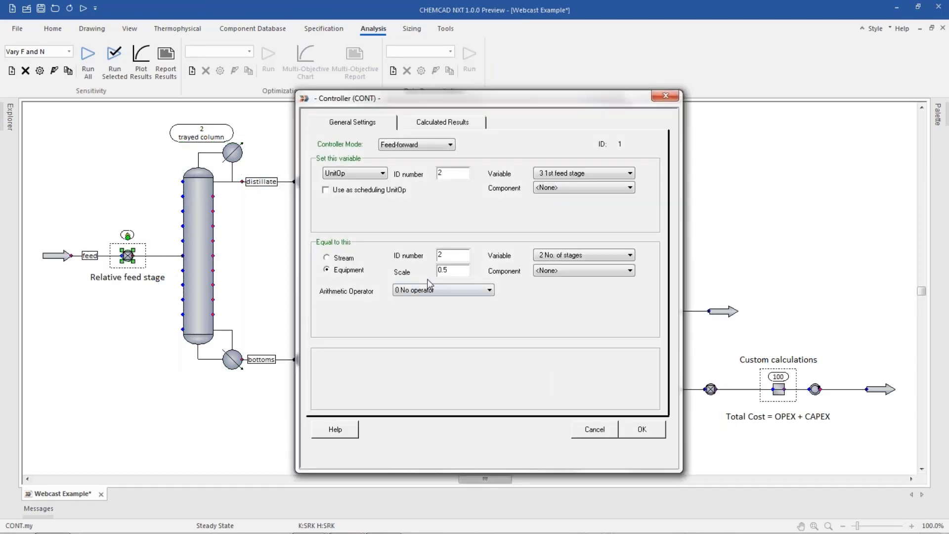
pyautogui.click(642, 429)
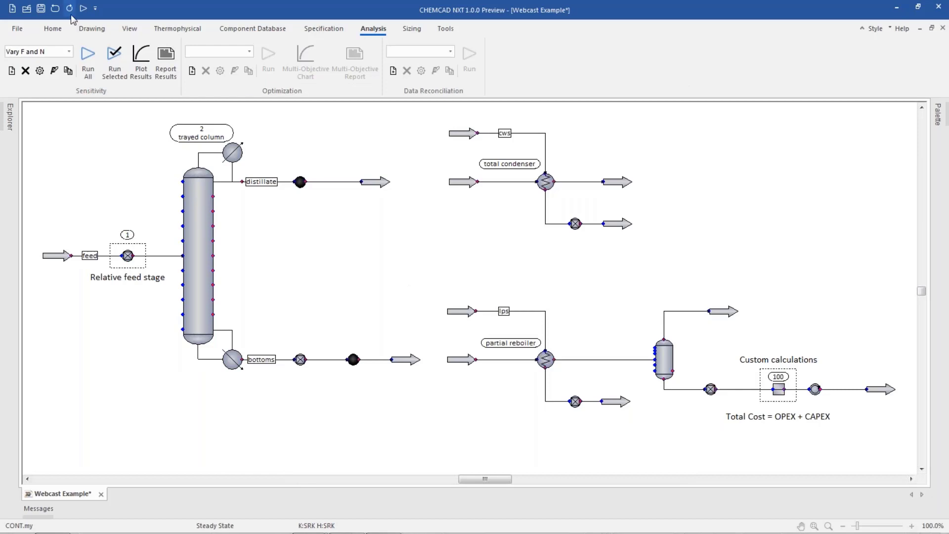
# Run the whole steady-state simulation and save the flowsheet.
pyautogui.click(52, 28)
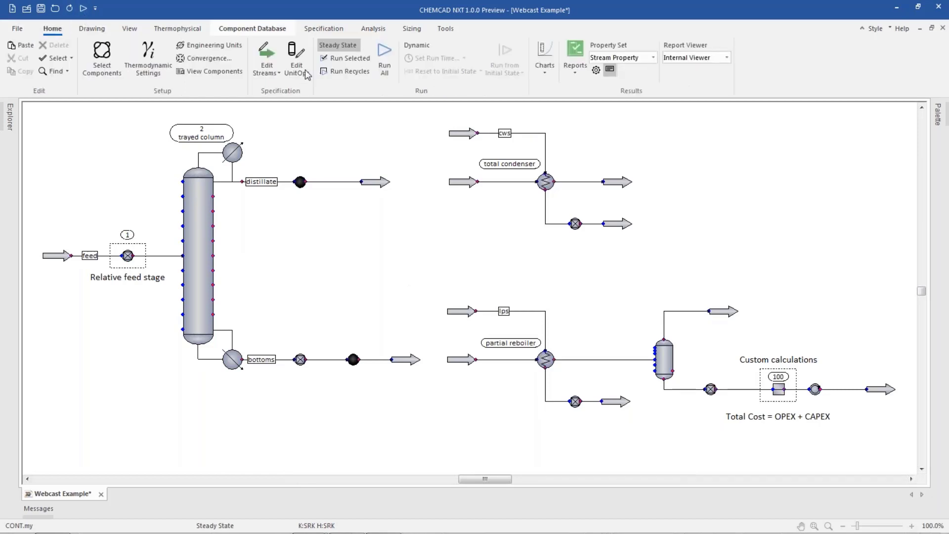
pyautogui.click(384, 57)
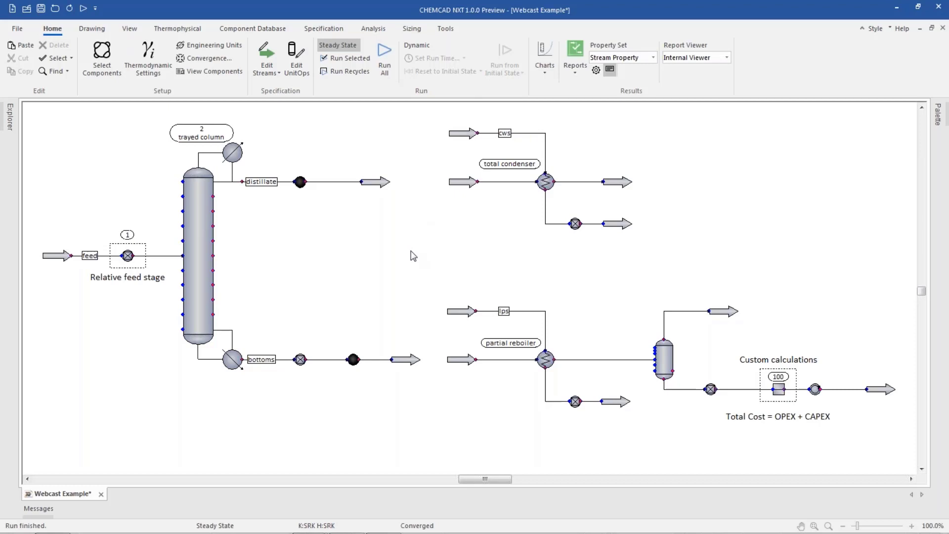
pyautogui.hotkey('ctrl', 's')
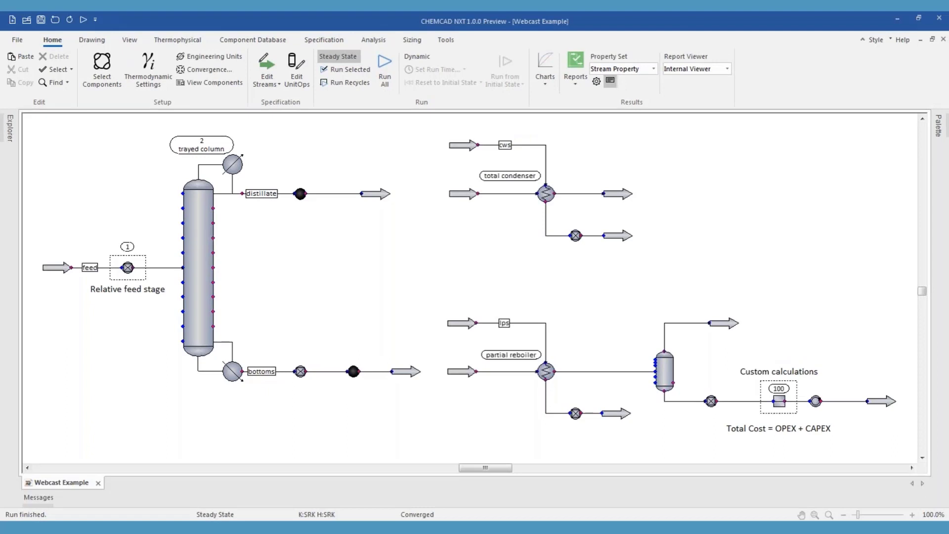